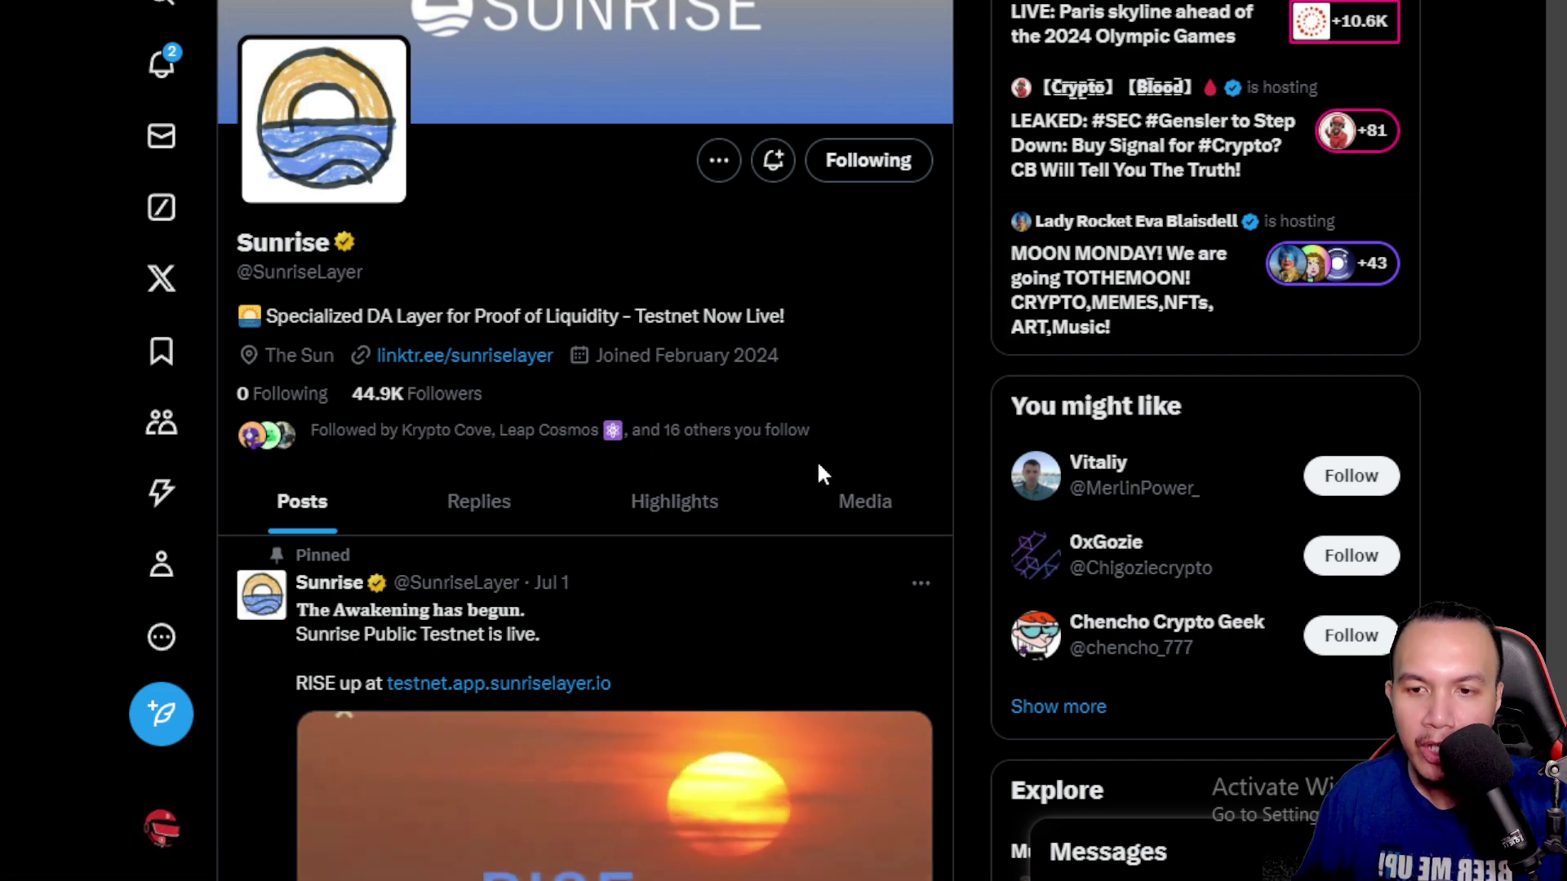
{"action": "scroll", "coordinate": [817, 459], "scroll_direction": "down", "scroll_amount": 4}
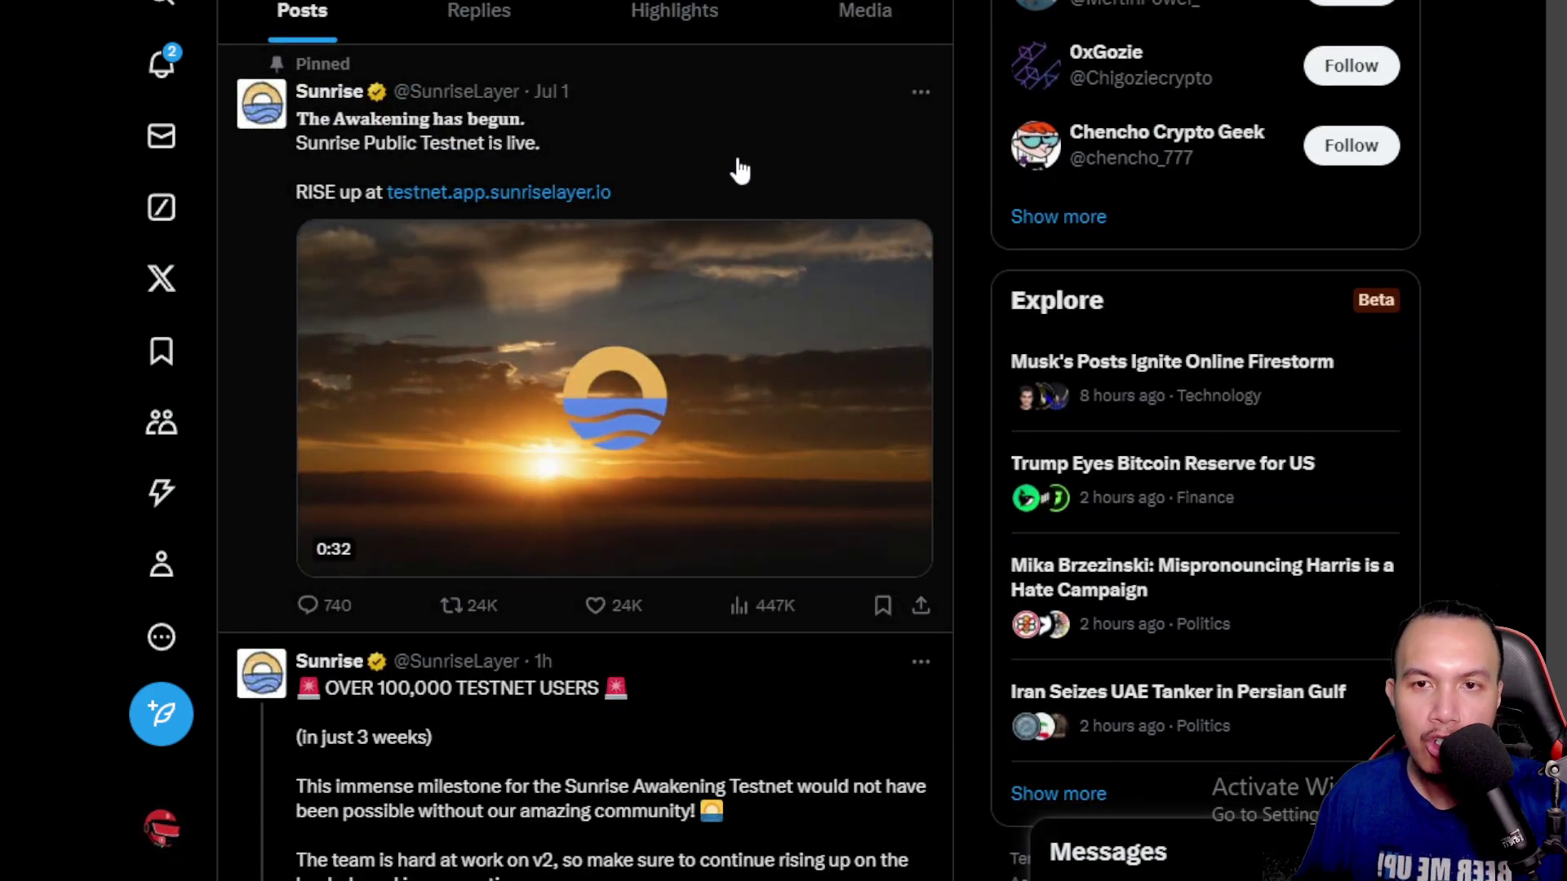
{"action": "scroll", "coordinate": [740, 169], "scroll_direction": "down", "scroll_amount": 4}
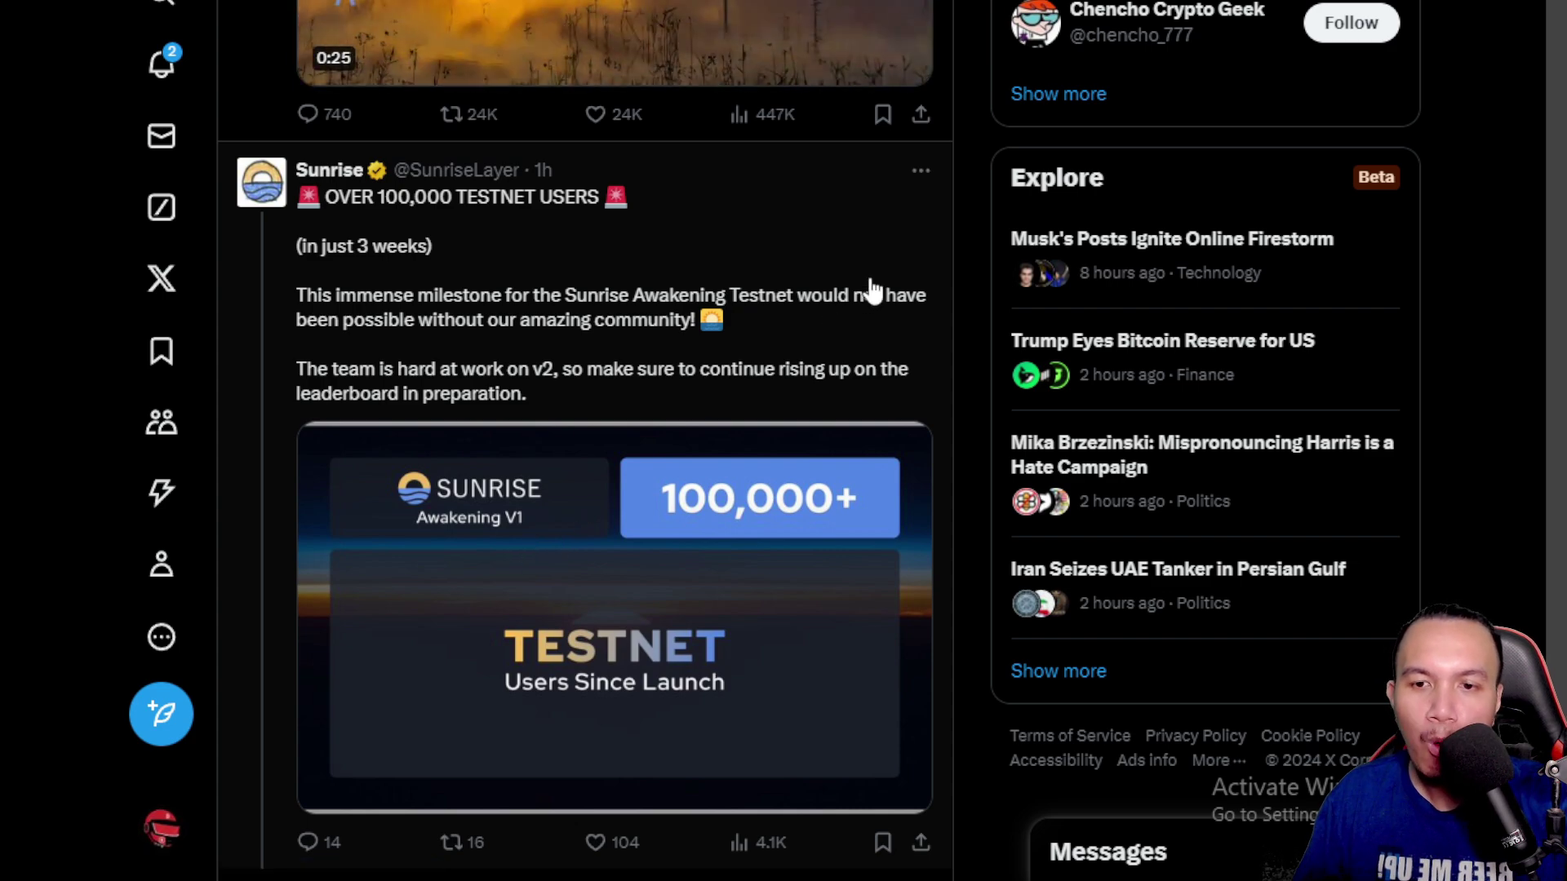
{"action": "scroll", "coordinate": [869, 290], "scroll_direction": "down", "scroll_amount": 3}
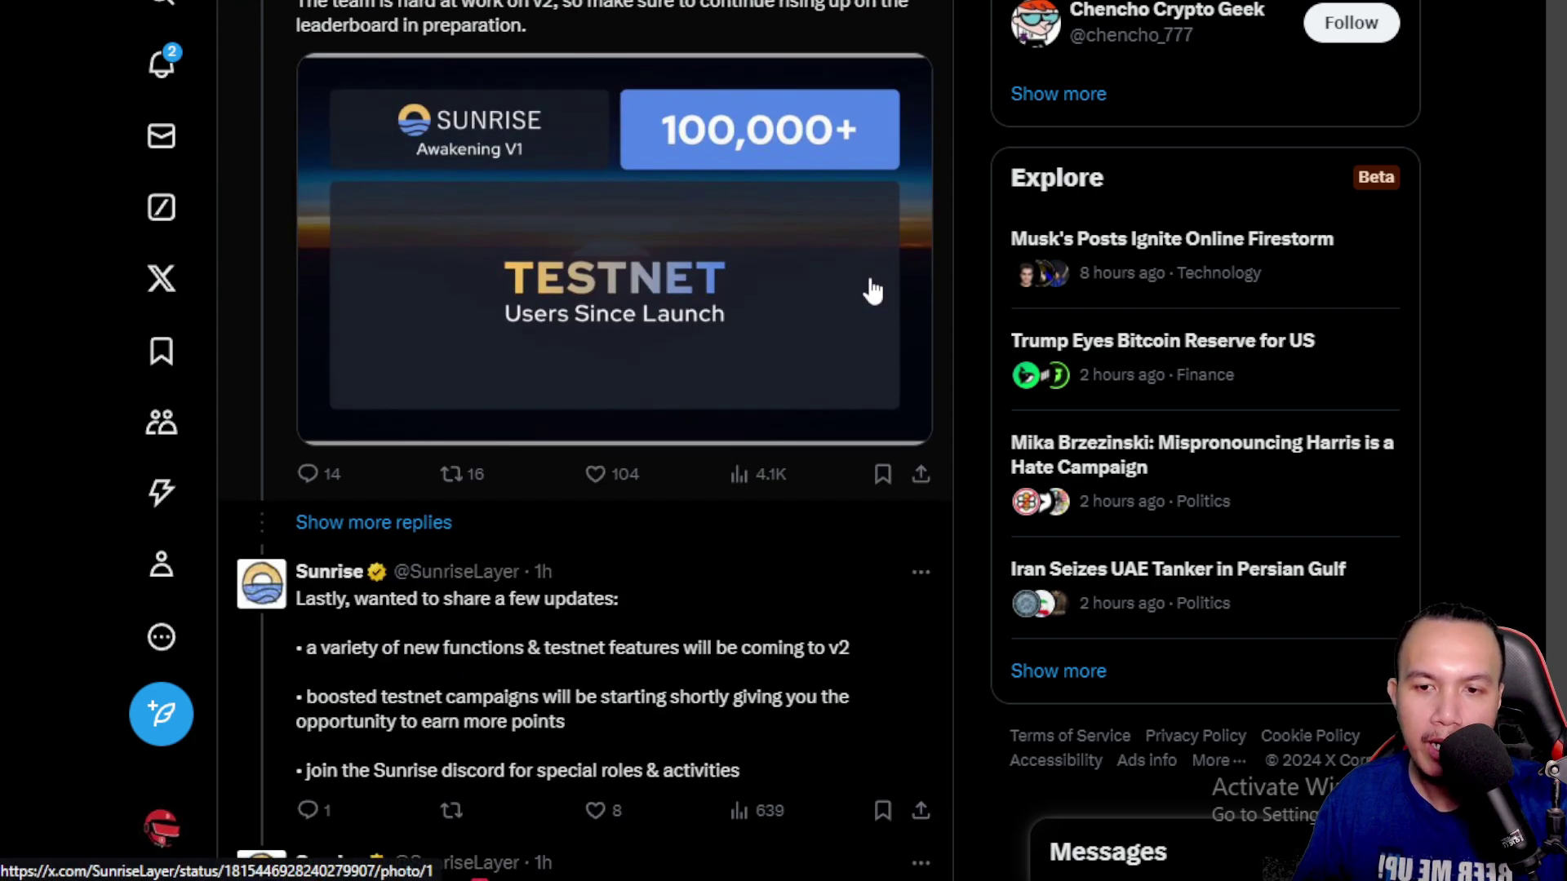
{"action": "scroll", "coordinate": [873, 290], "scroll_direction": "down", "scroll_amount": 4}
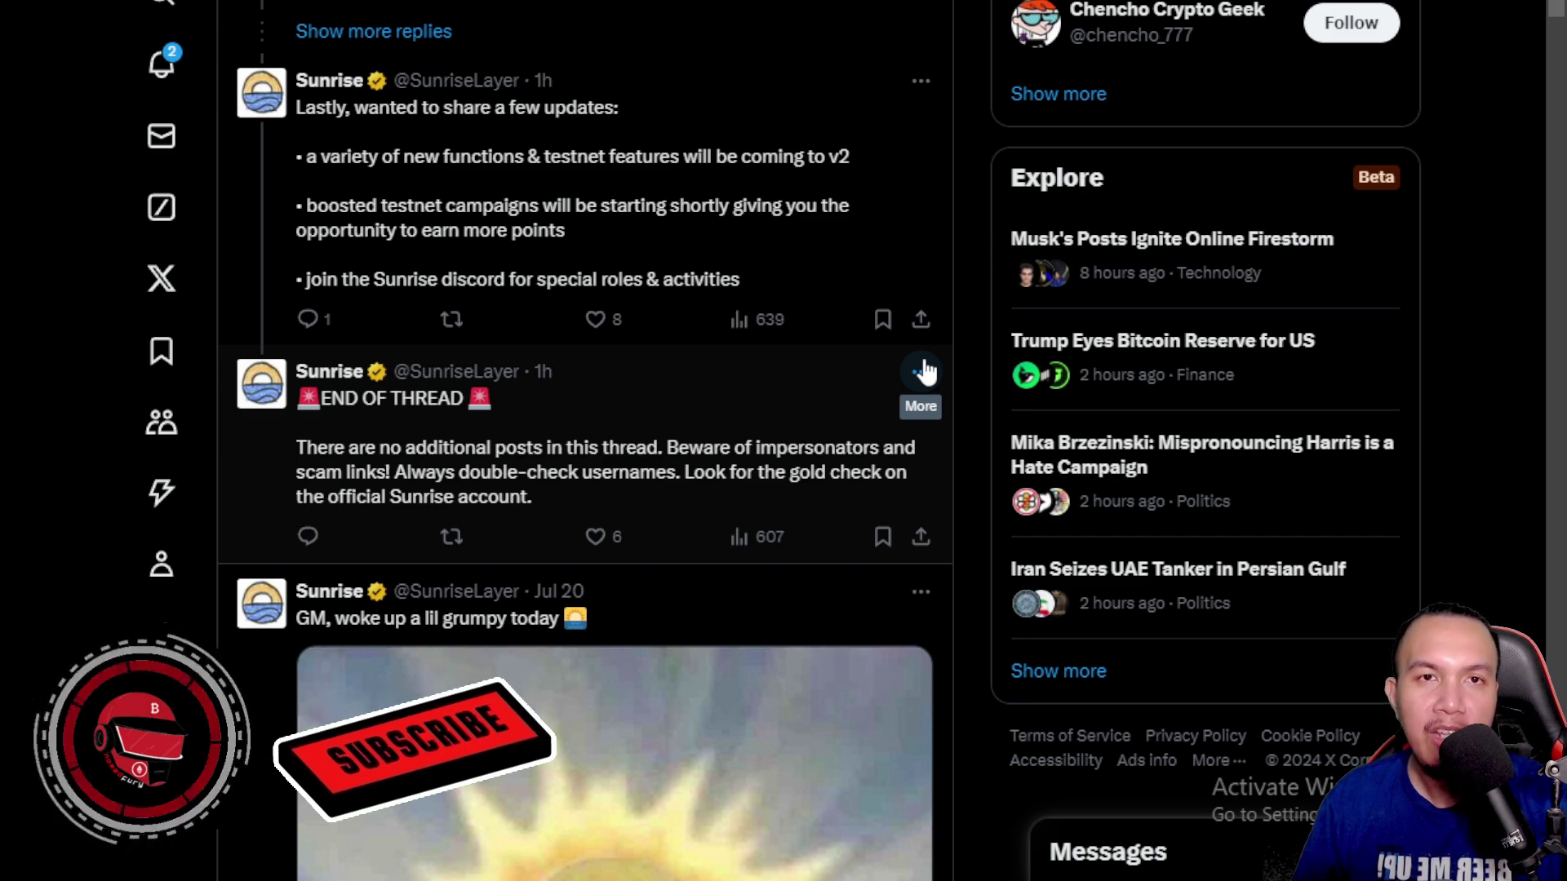
{"action": "scroll", "coordinate": [925, 371], "scroll_direction": "up", "scroll_amount": 5}
{"action": "scroll", "coordinate": [928, 353], "scroll_direction": "up", "scroll_amount": 6}
{"action": "scroll", "coordinate": [928, 353], "scroll_direction": "up", "scroll_amount": 4}
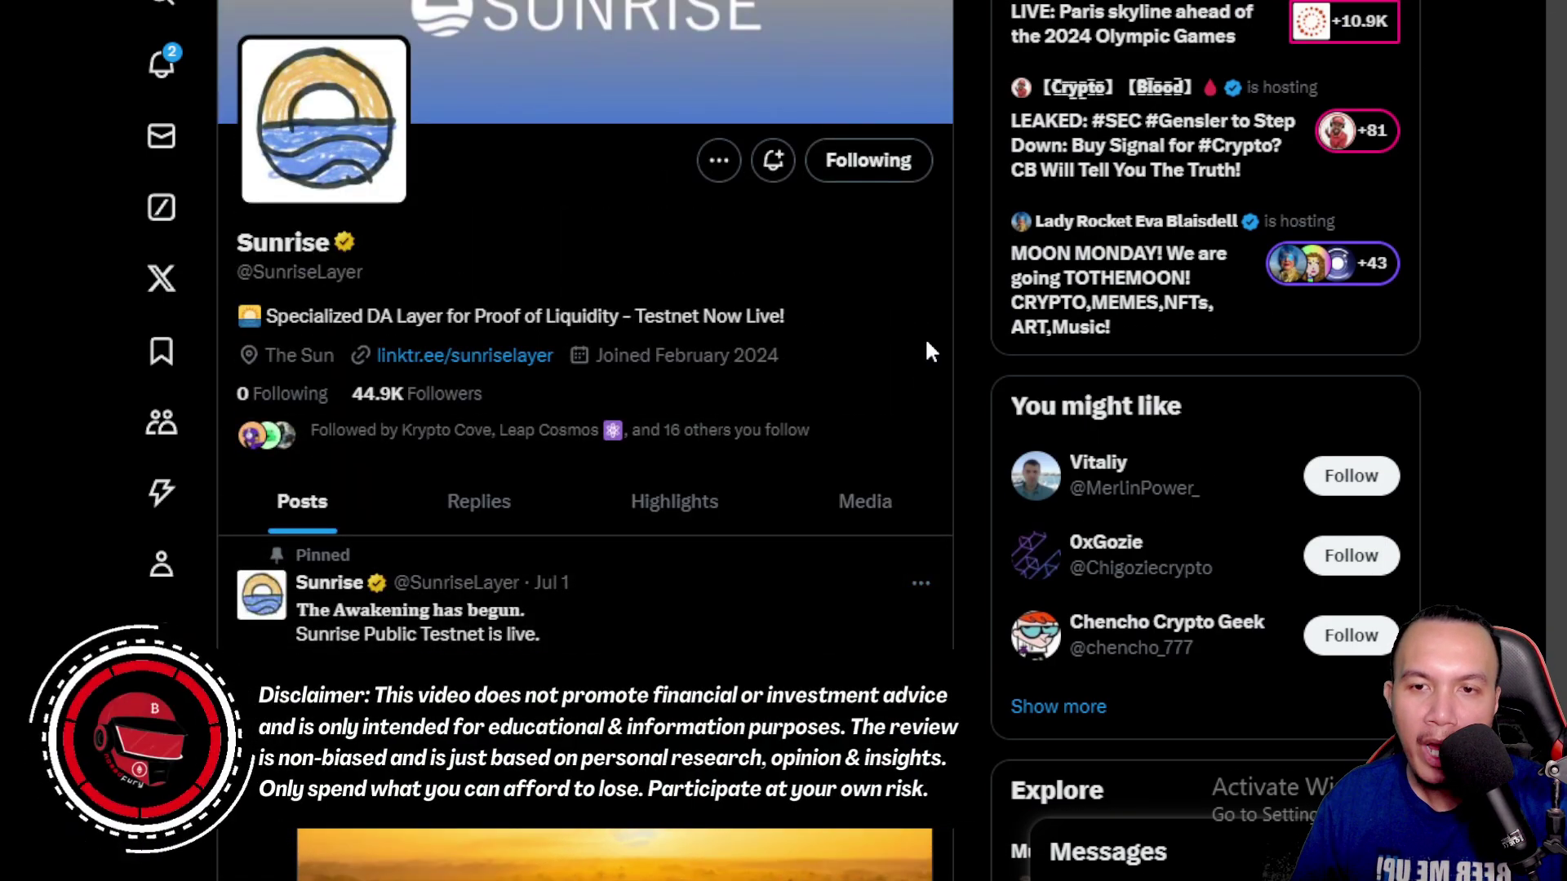
{"action": "scroll", "coordinate": [929, 353], "scroll_direction": "down", "scroll_amount": 2}
Step: Open the testnet app from the pinned post and request 10 RISE from the faucet
{"action": "left_click", "coordinate": [538, 441]}
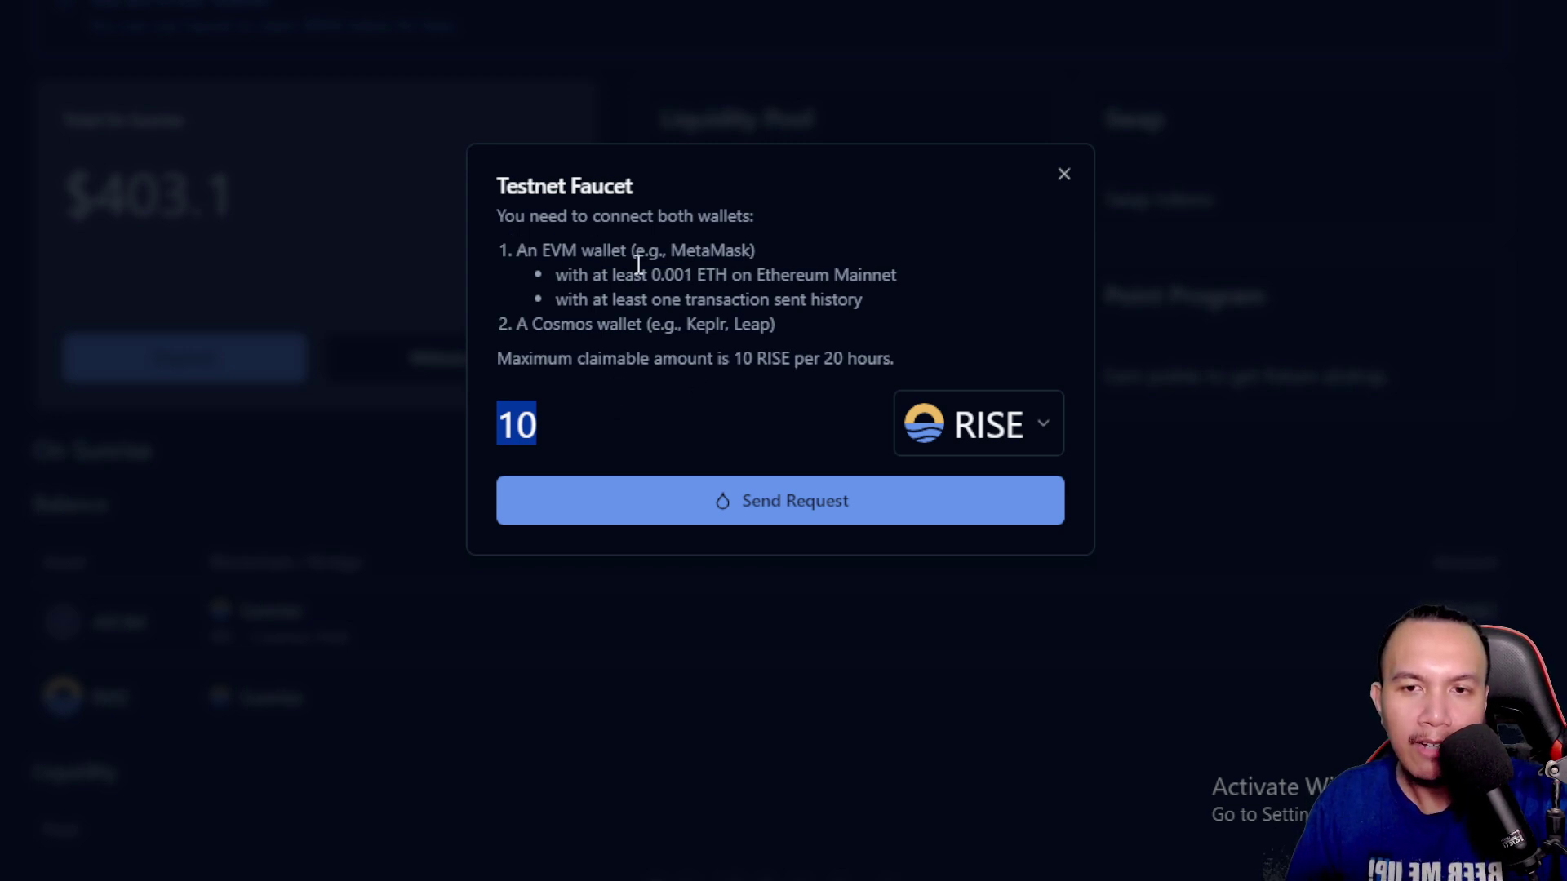
{"action": "left_click", "coordinate": [1065, 174]}
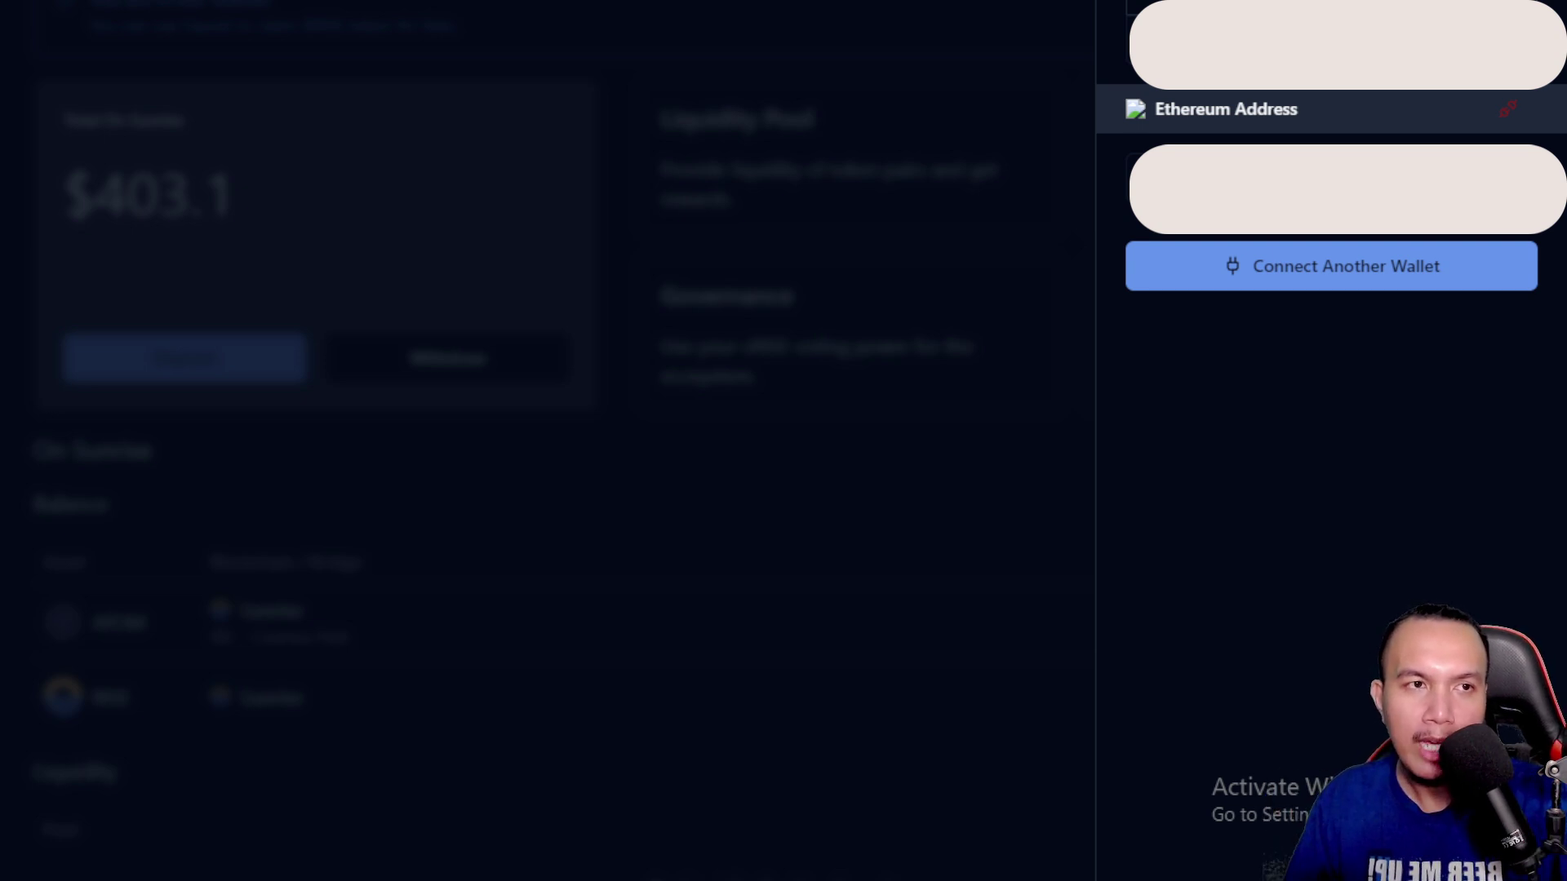
{"action": "key", "text": "Escape"}
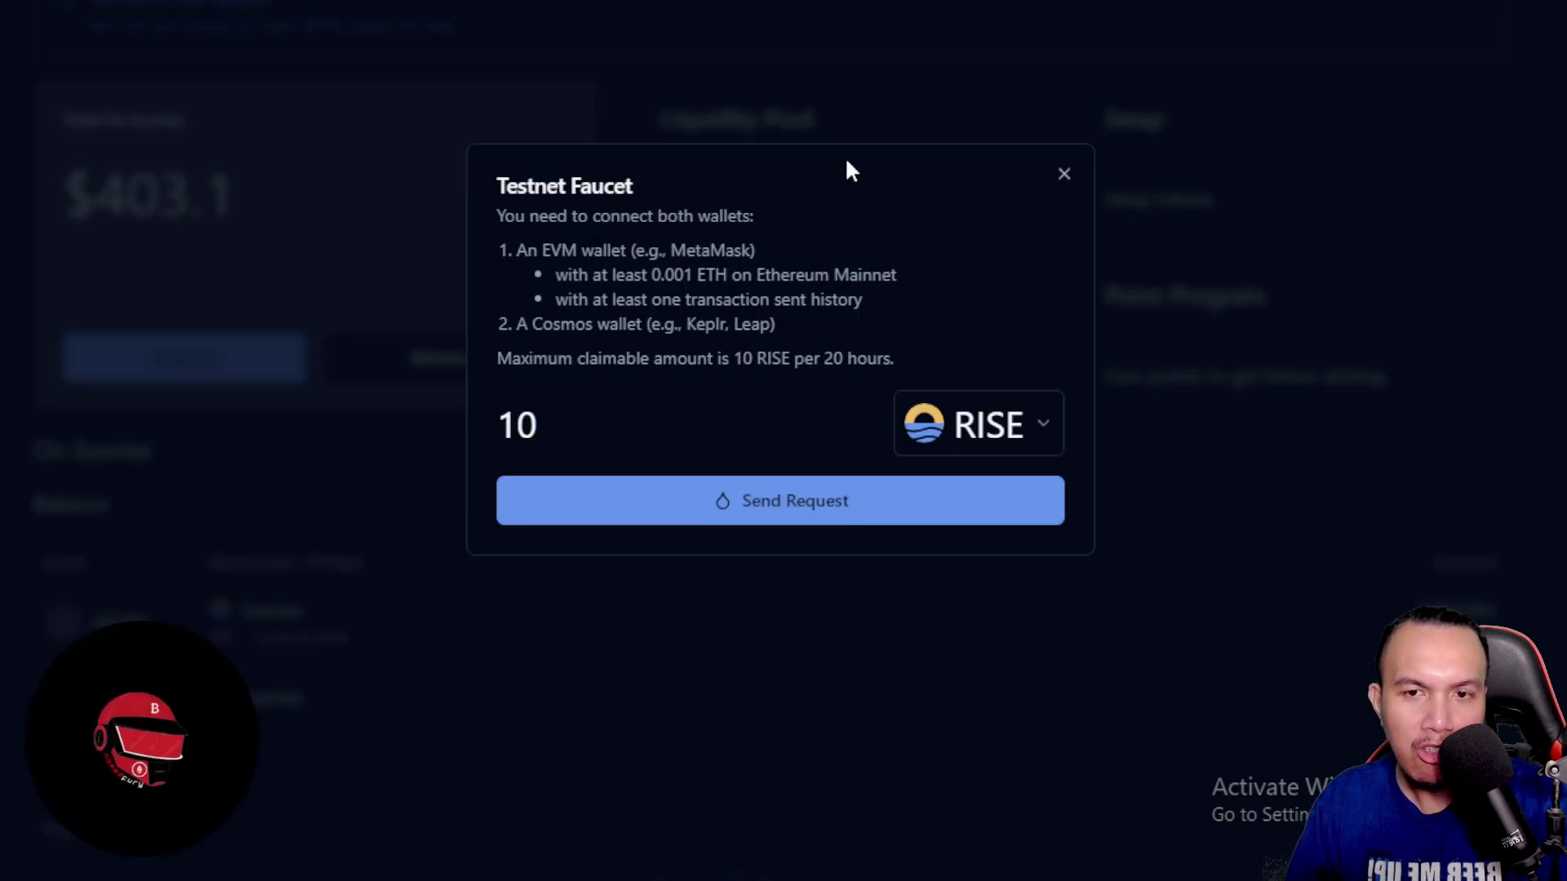
{"action": "left_click", "coordinate": [744, 501]}
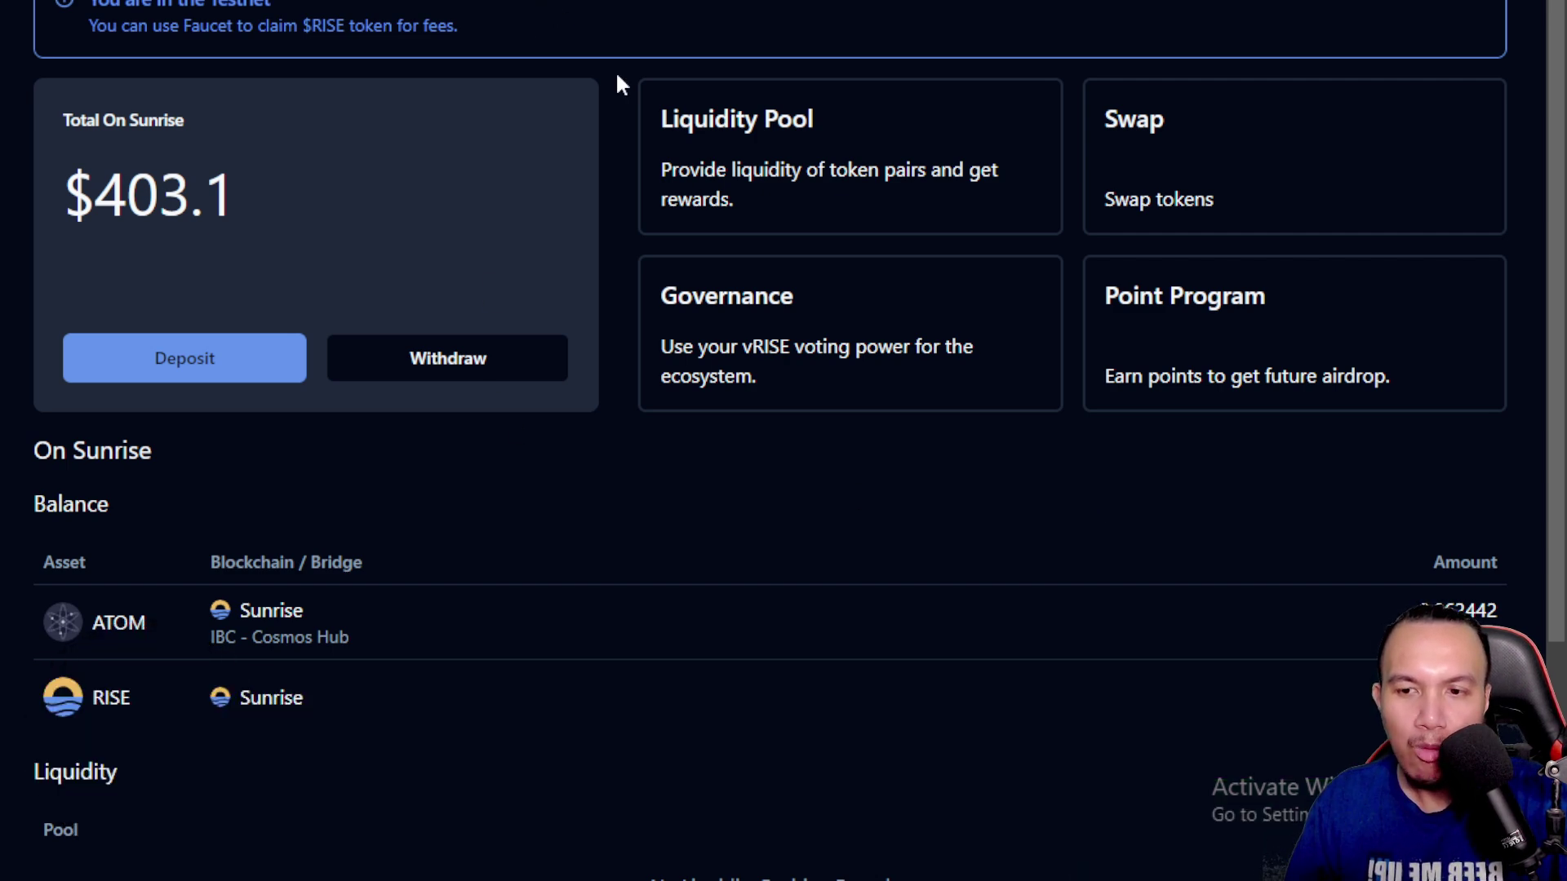
{"action": "scroll", "coordinate": [617, 244], "scroll_direction": "down", "scroll_amount": 3}
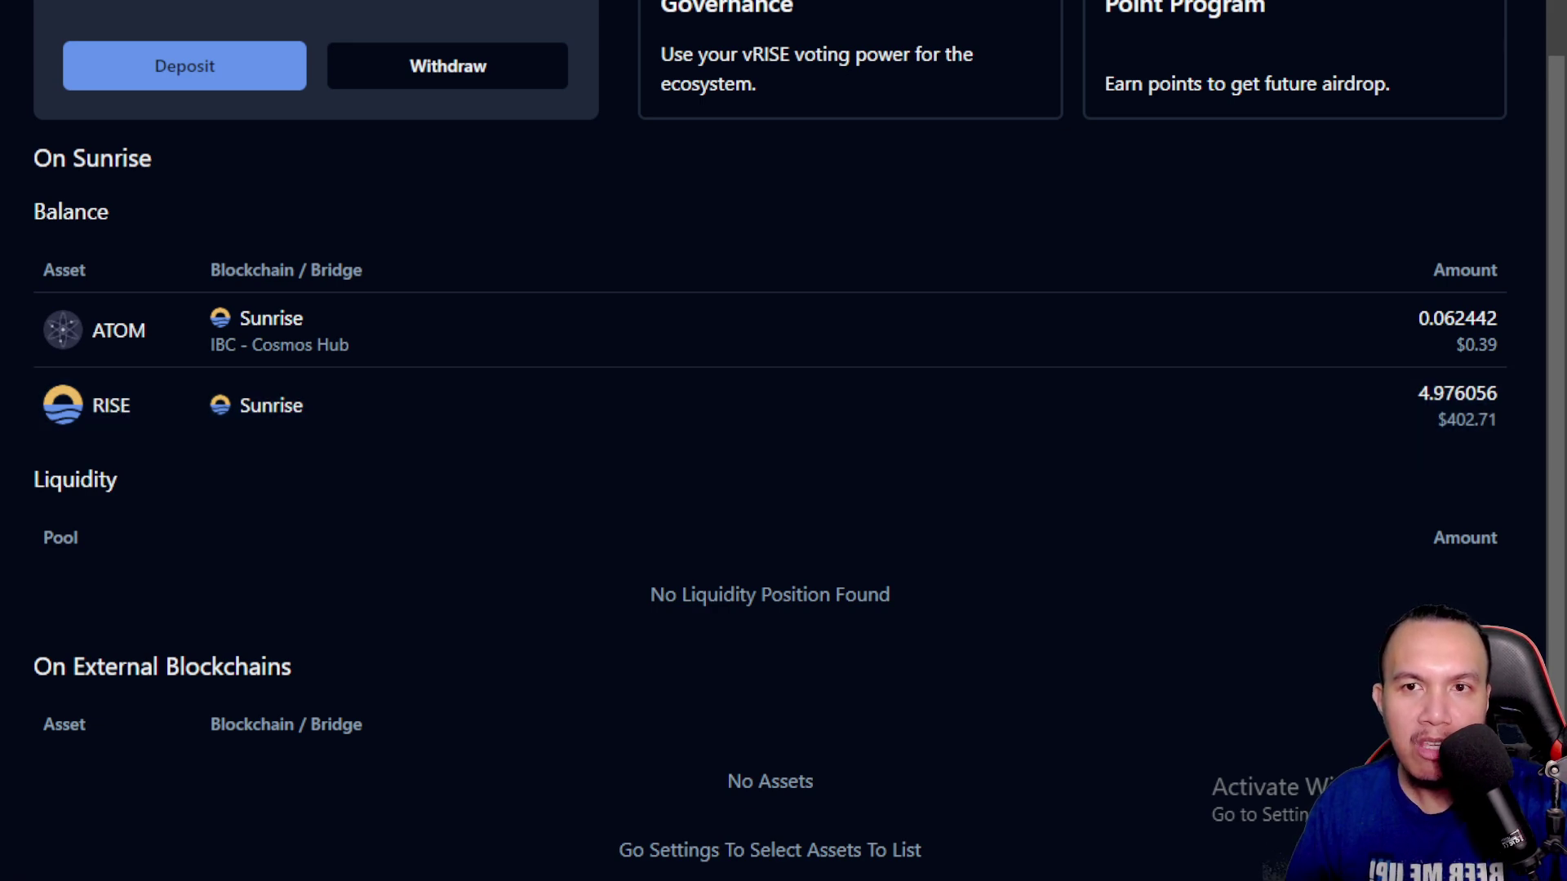
{"action": "scroll", "coordinate": [692, 417], "scroll_direction": "up", "scroll_amount": 3}
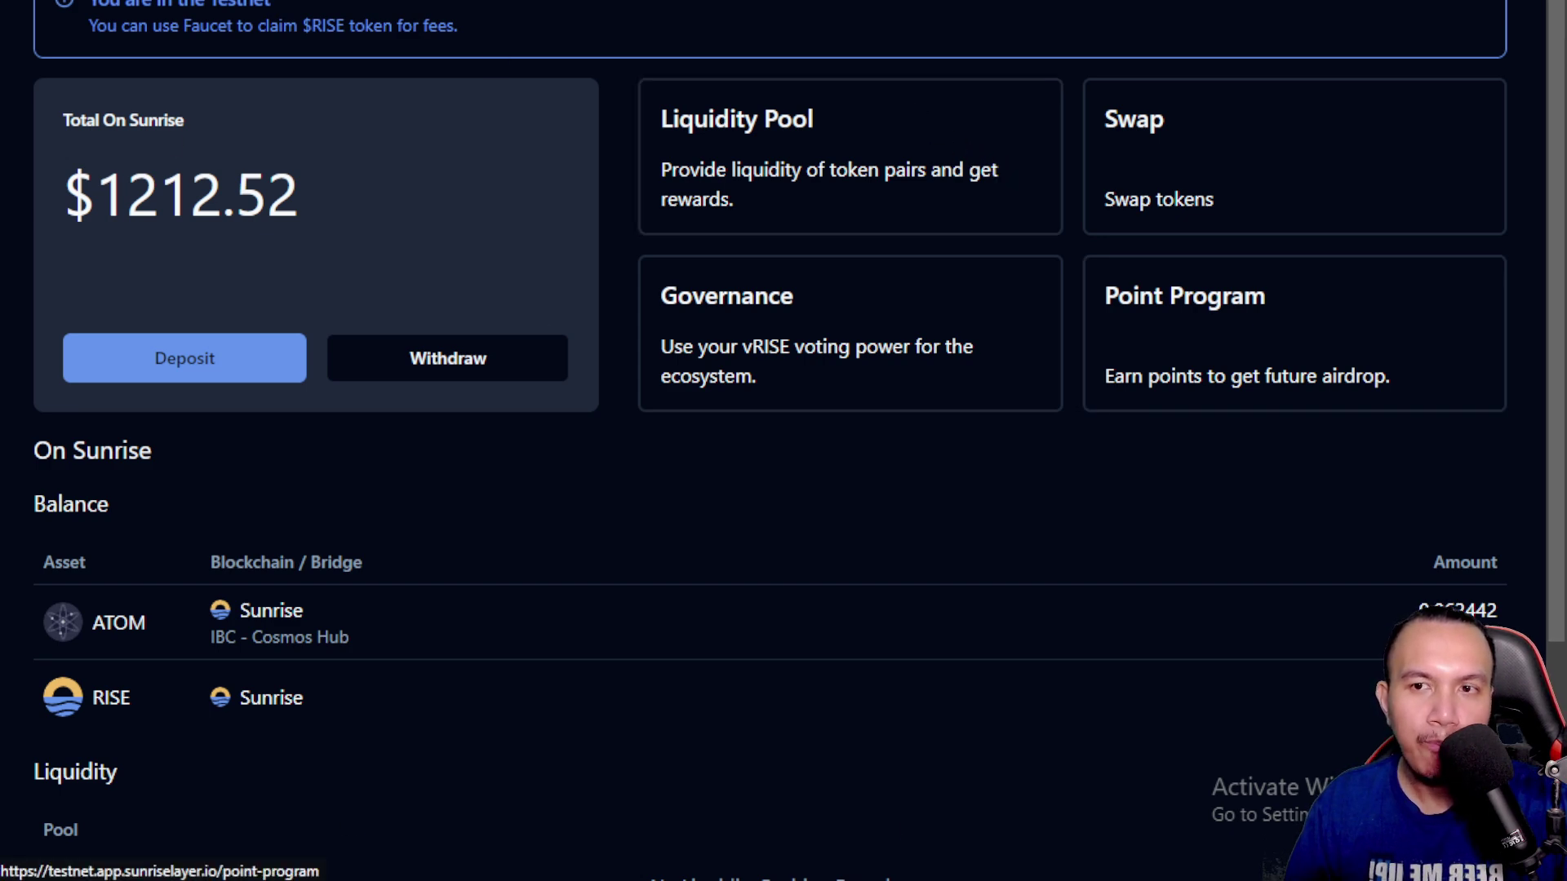
Step: Open the Point Program page and expand the faucet and Engage in Swap task details
{"action": "left_click", "coordinate": [1292, 334]}
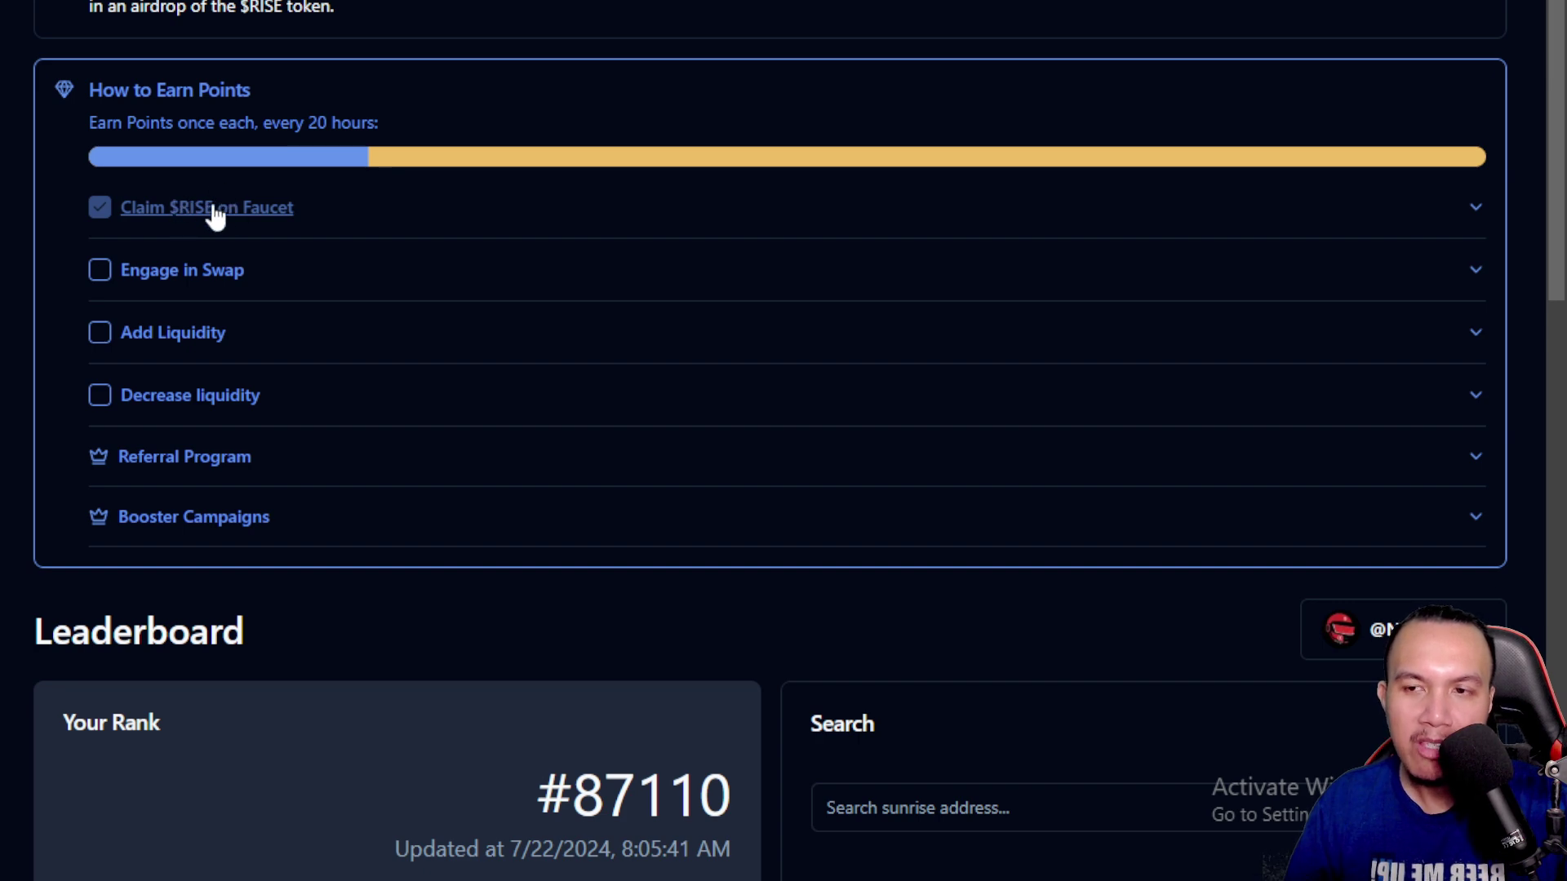
{"action": "left_click", "coordinate": [1475, 211]}
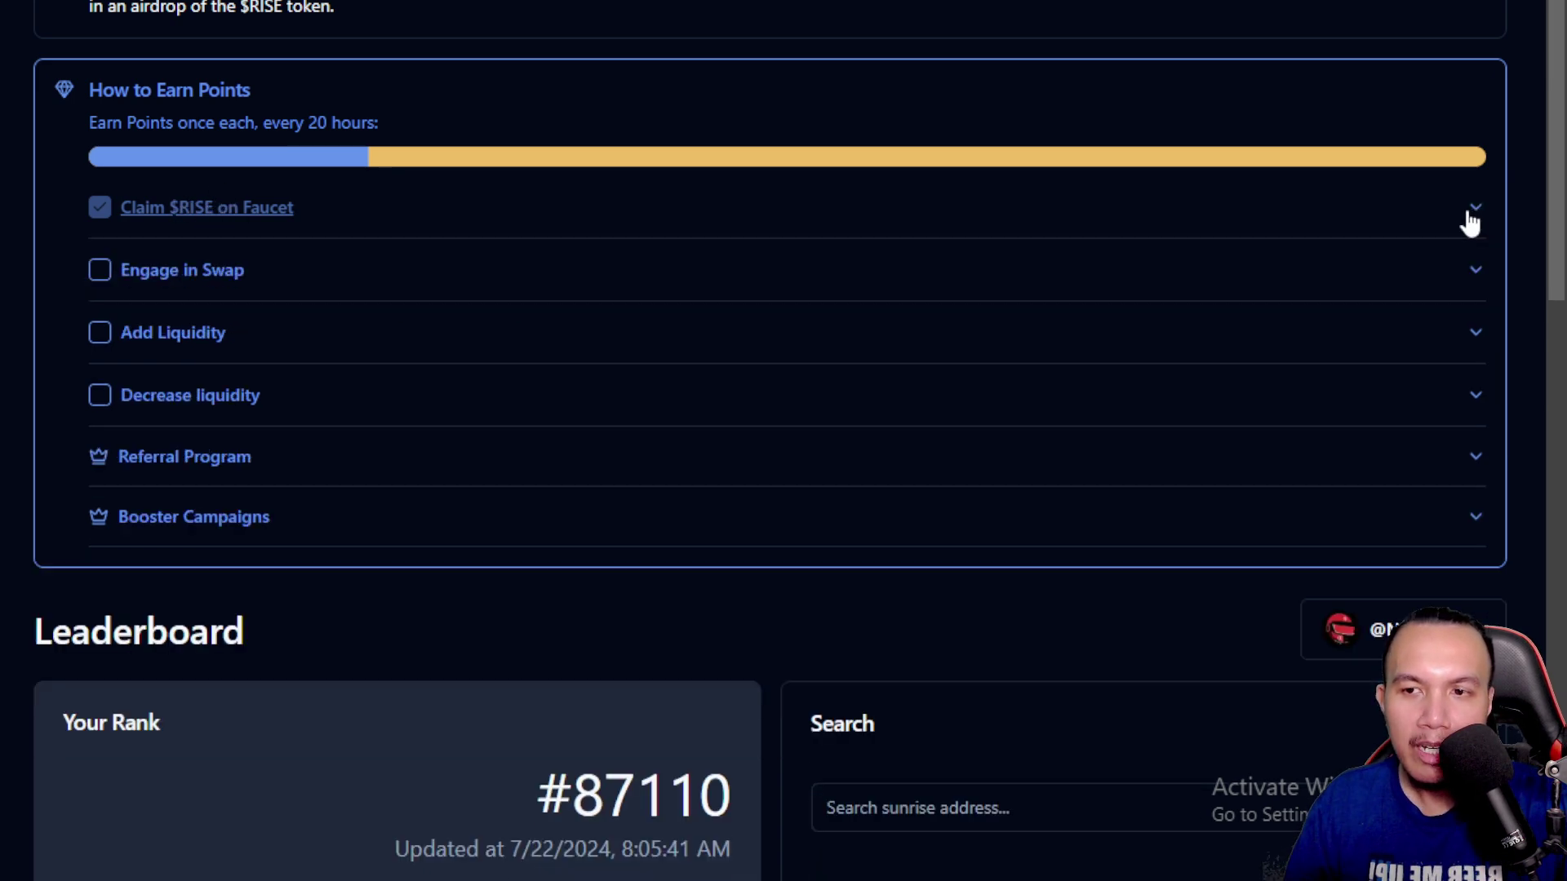
{"action": "left_click", "coordinate": [192, 275]}
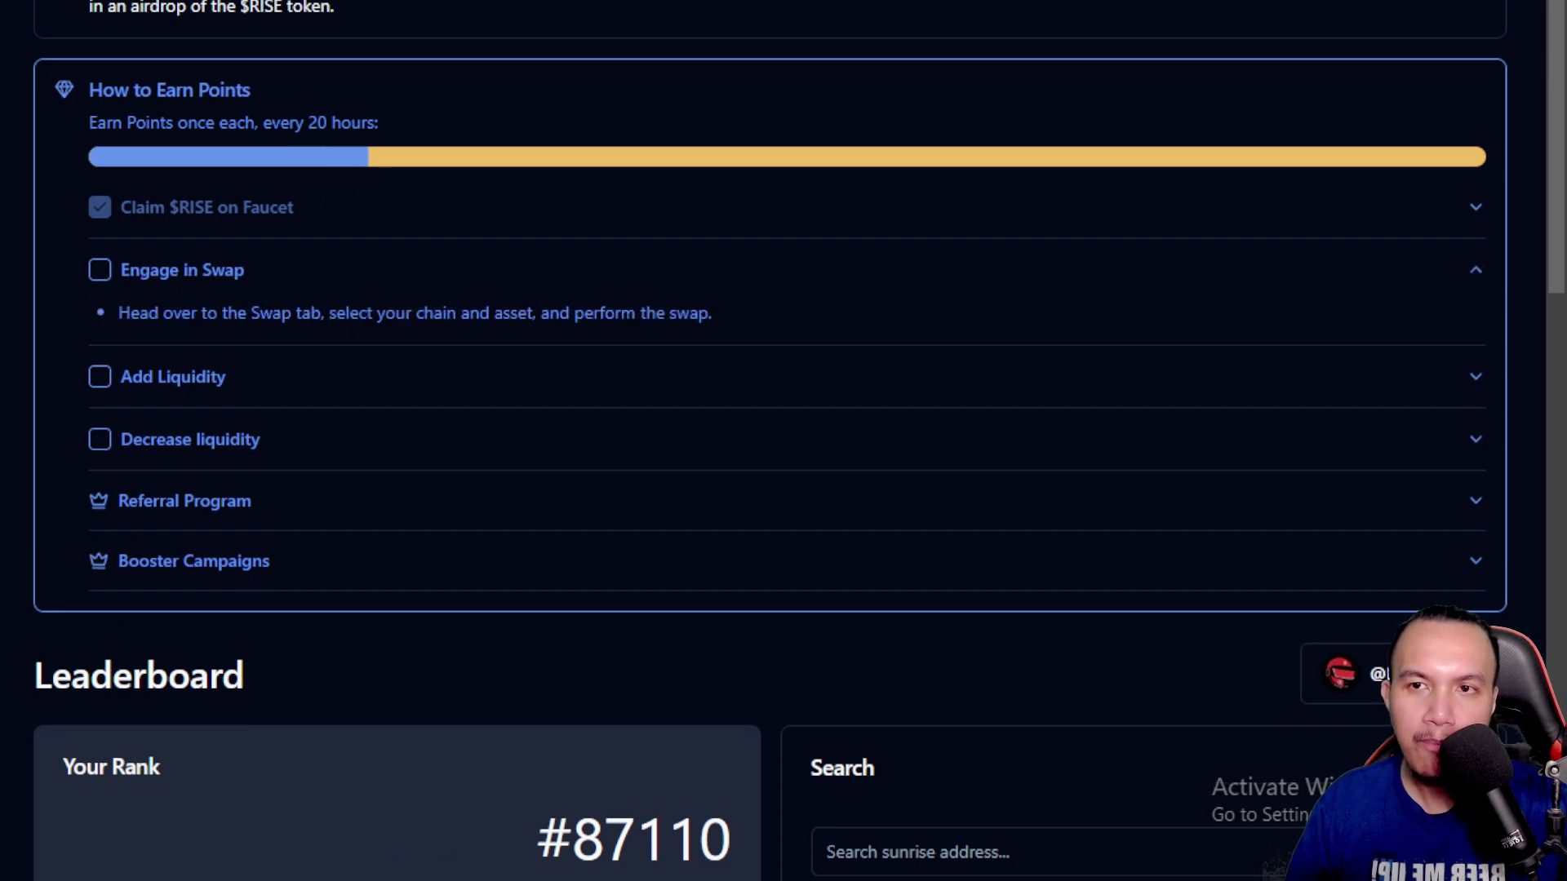
Step: Swap 4 RISE for about 0.0489 ATOM and approve it in the wallet
{"action": "left_click", "coordinate": [270, 313]}
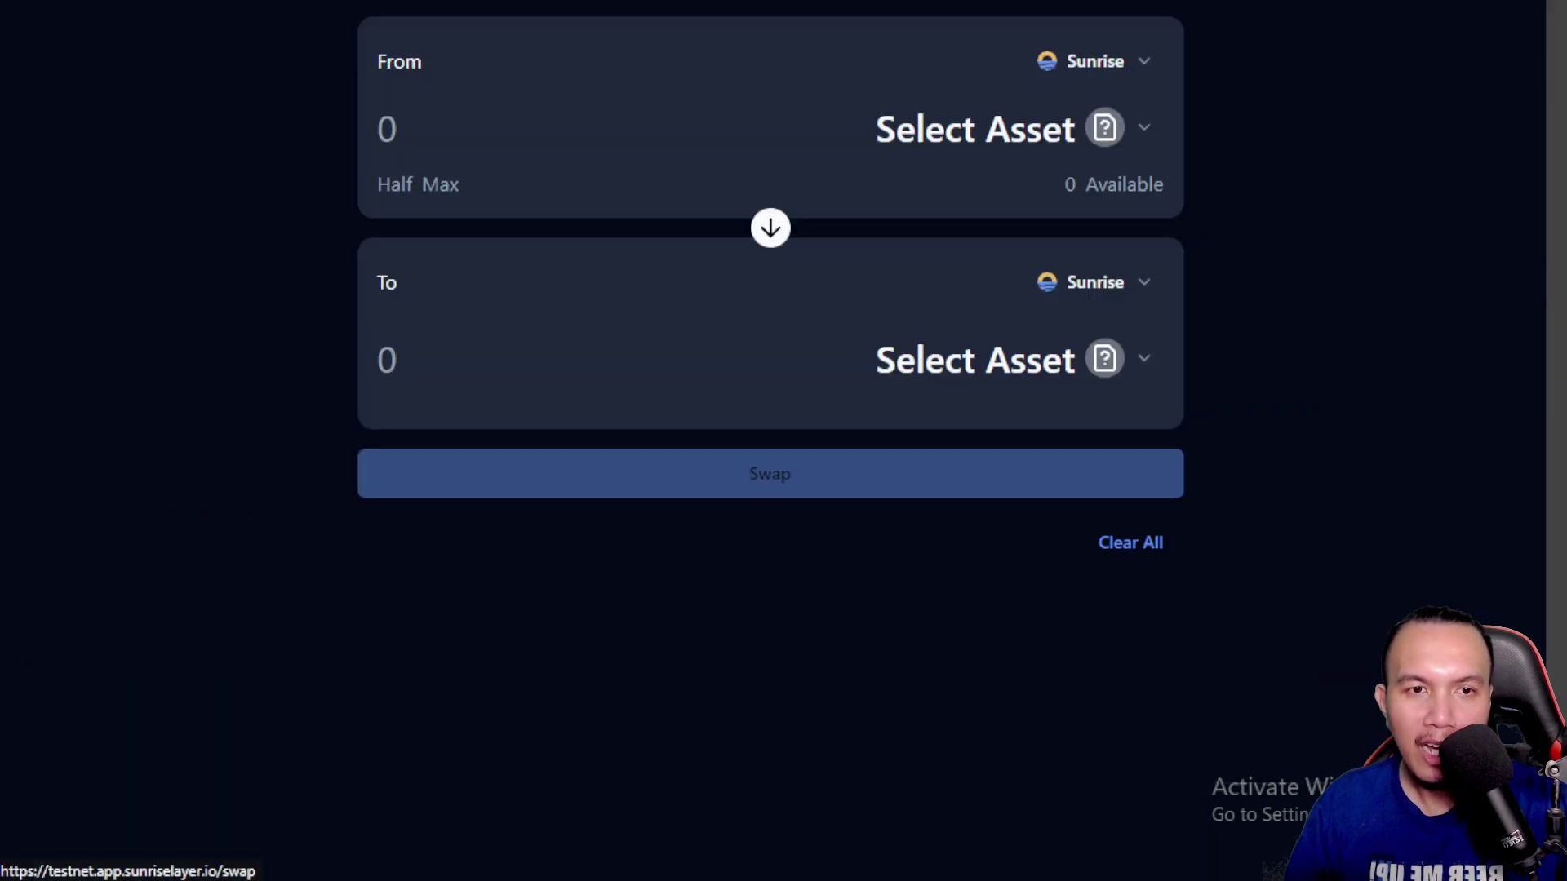
{"action": "left_click", "coordinate": [1145, 126]}
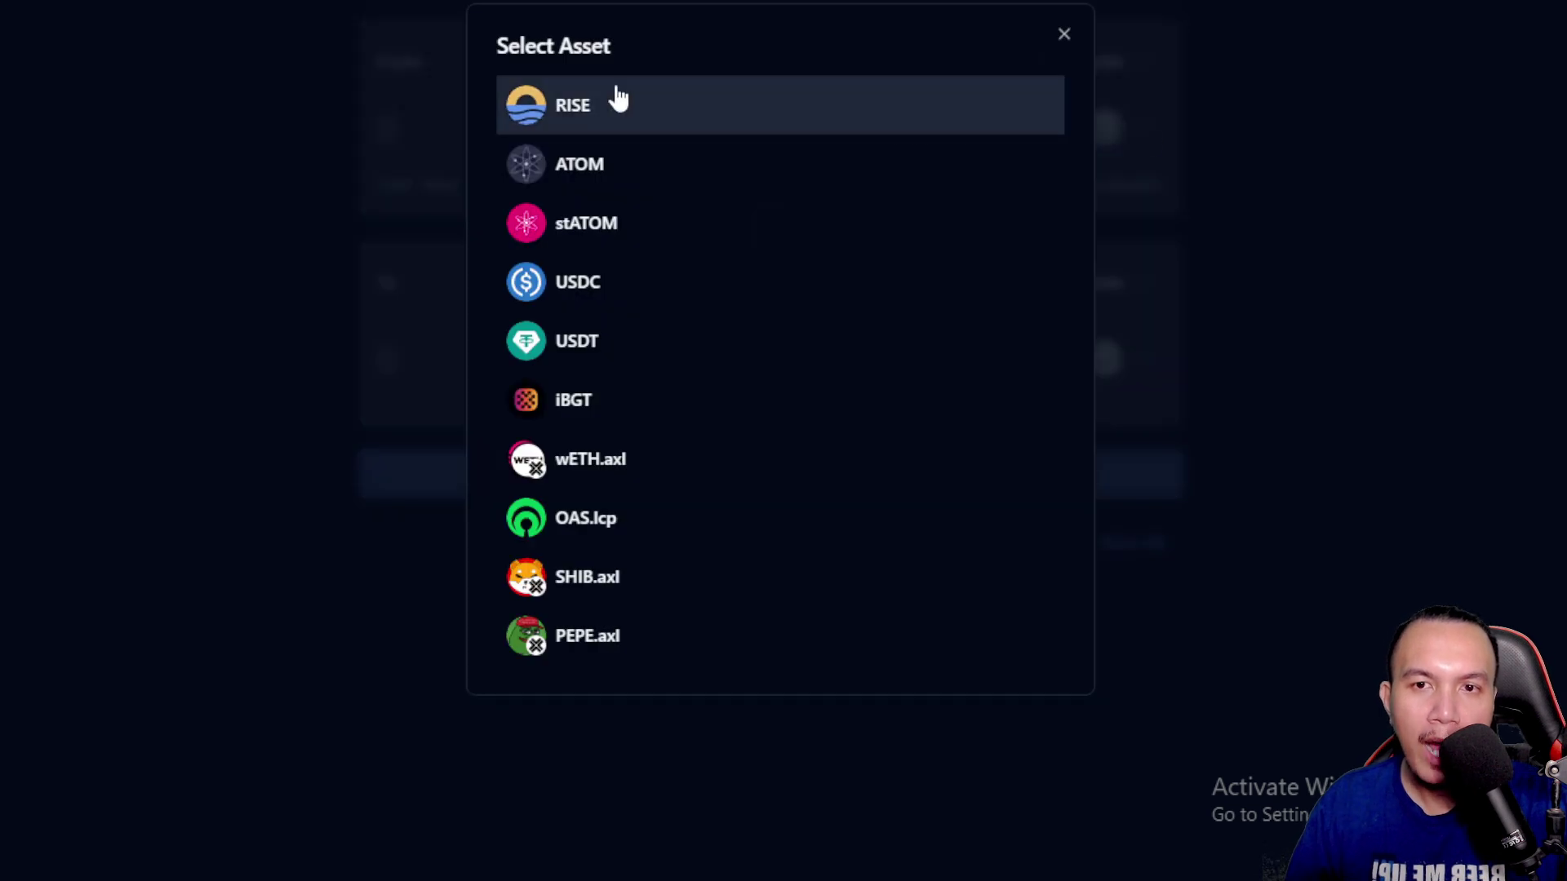
{"action": "left_click", "coordinate": [614, 105]}
{"action": "left_click", "coordinate": [1073, 359]}
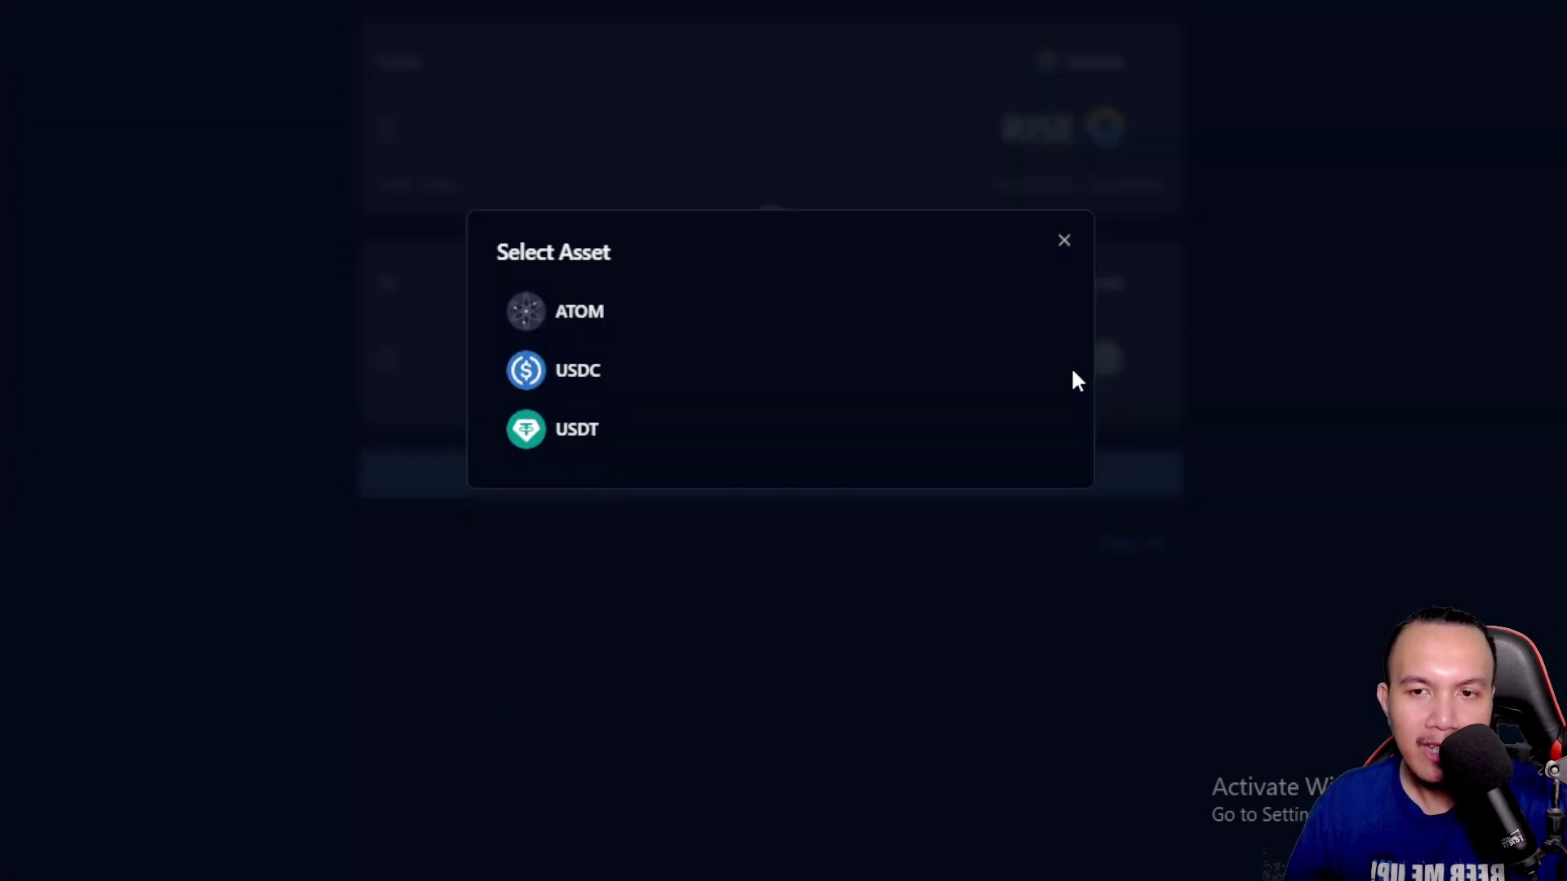
{"action": "left_click", "coordinate": [645, 319]}
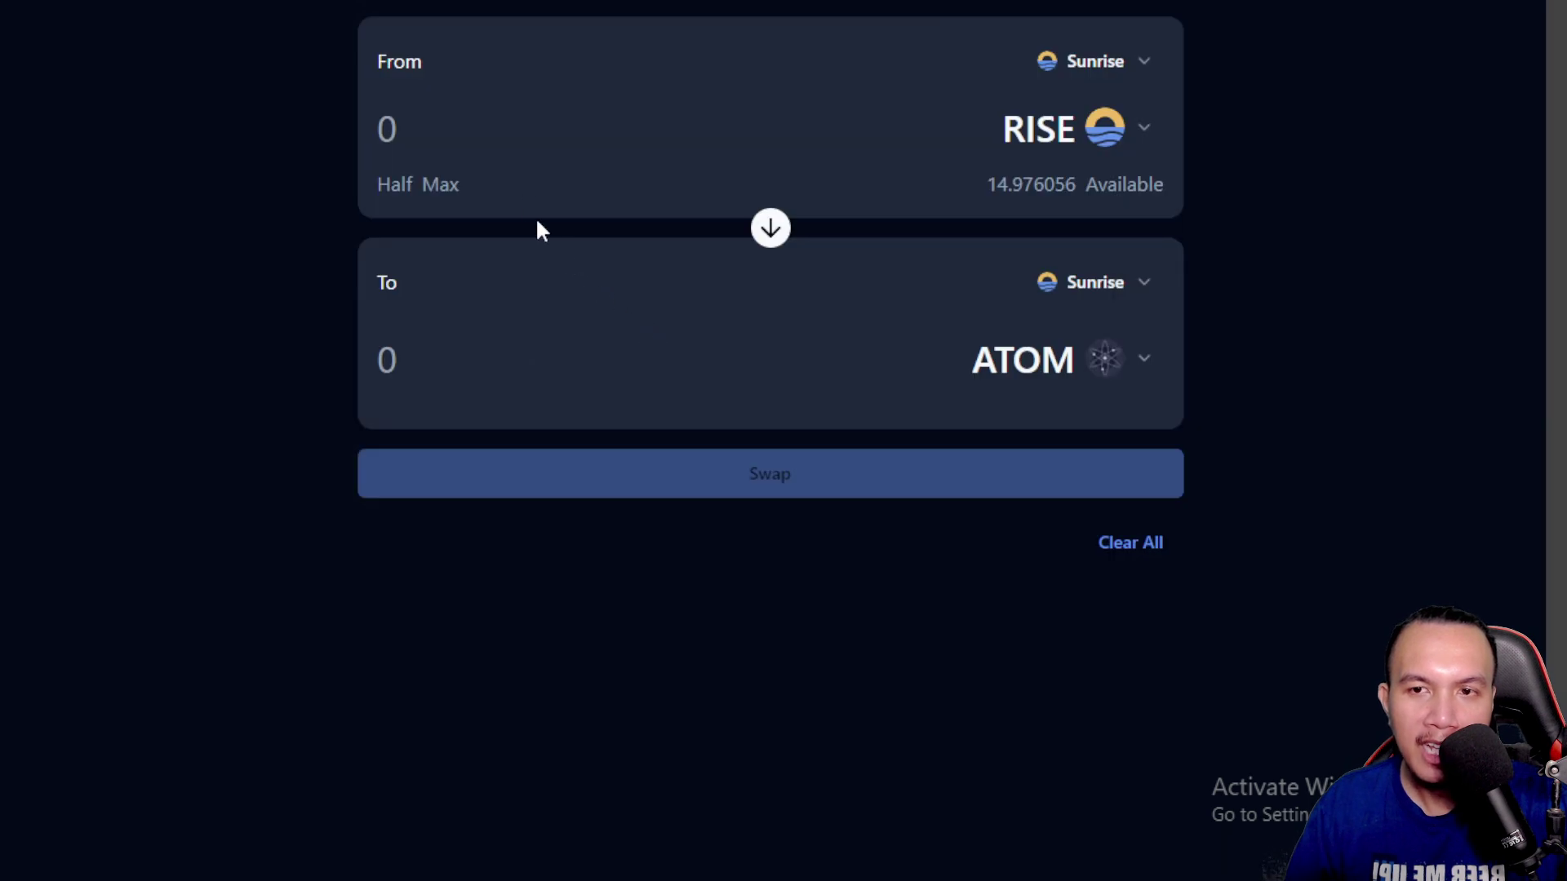
{"action": "type", "text": "4"}
{"action": "left_click", "coordinate": [776, 474]}
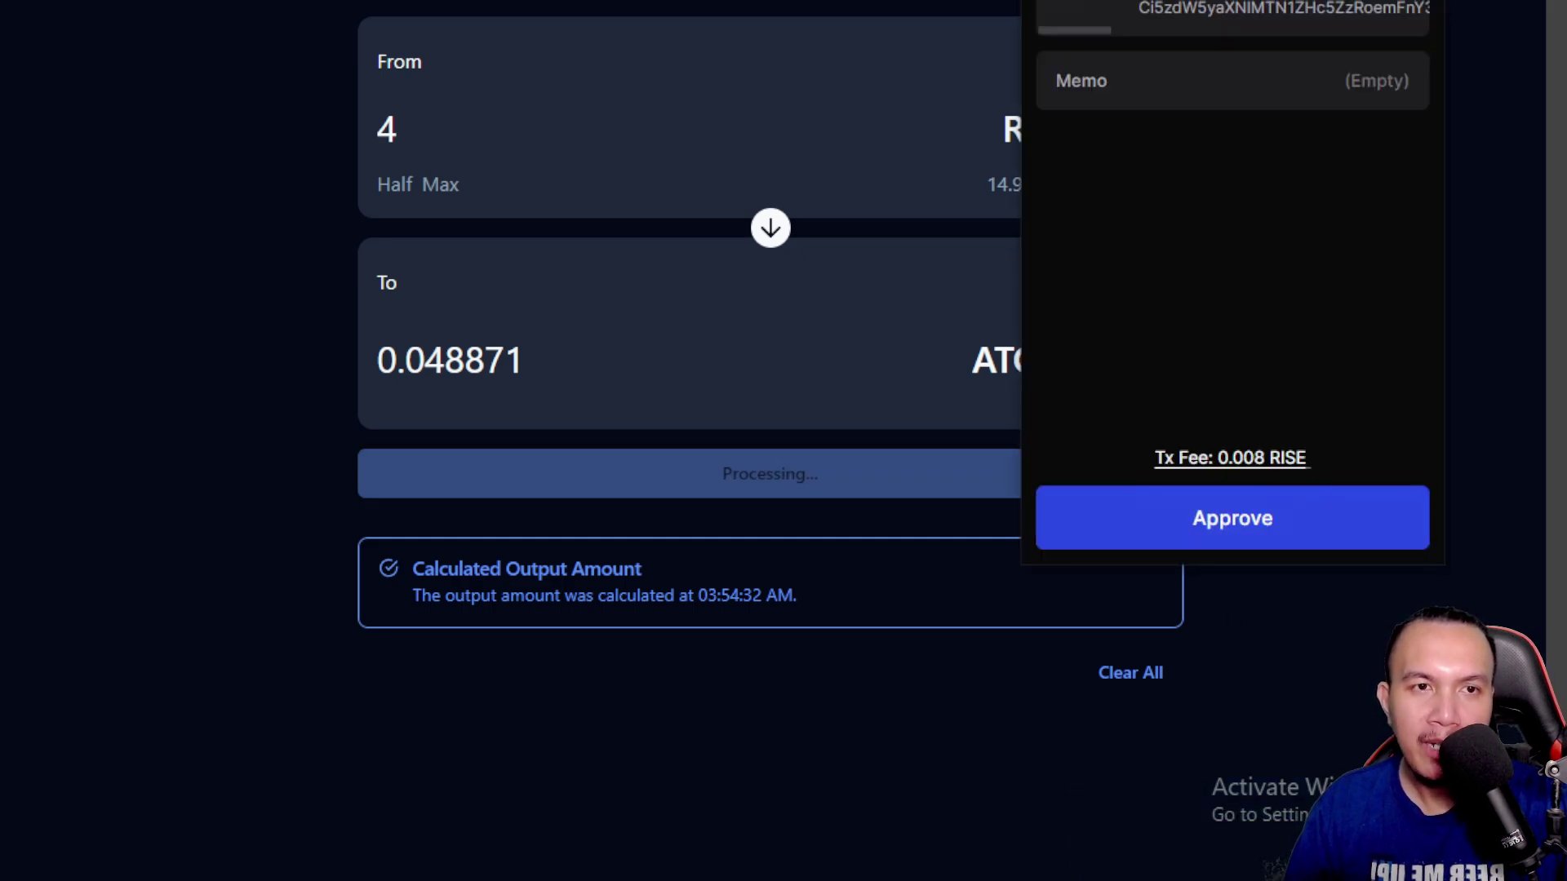
{"action": "left_click", "coordinate": [1247, 518]}
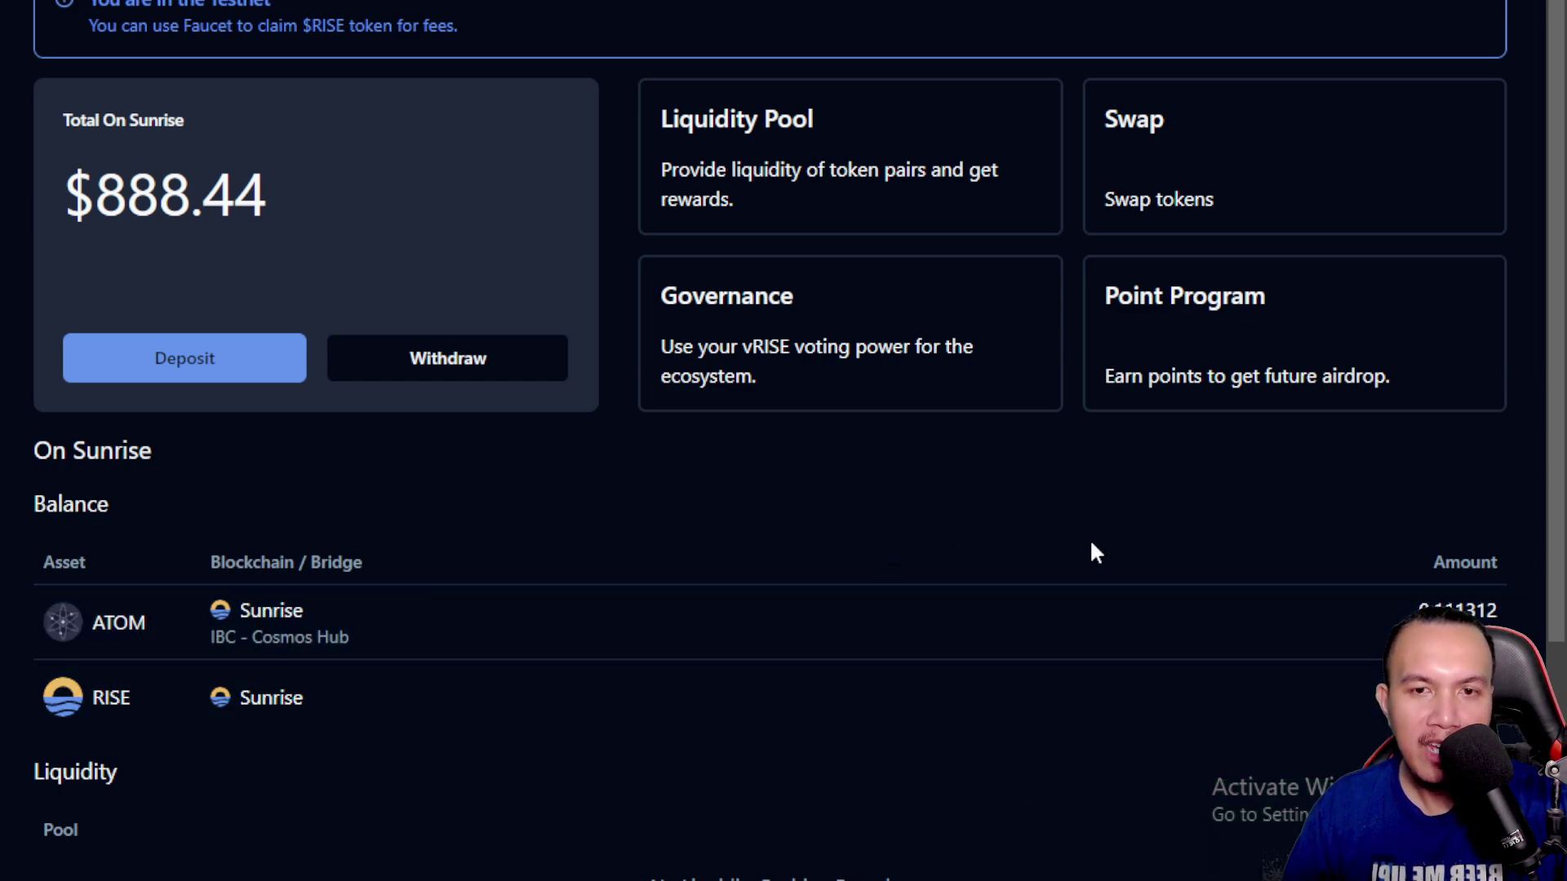
Step: Deposit 3 RISE and about 0.037 ATOM into the ATOM/RISE pool, approving in the wallet
{"action": "left_click", "coordinate": [859, 144]}
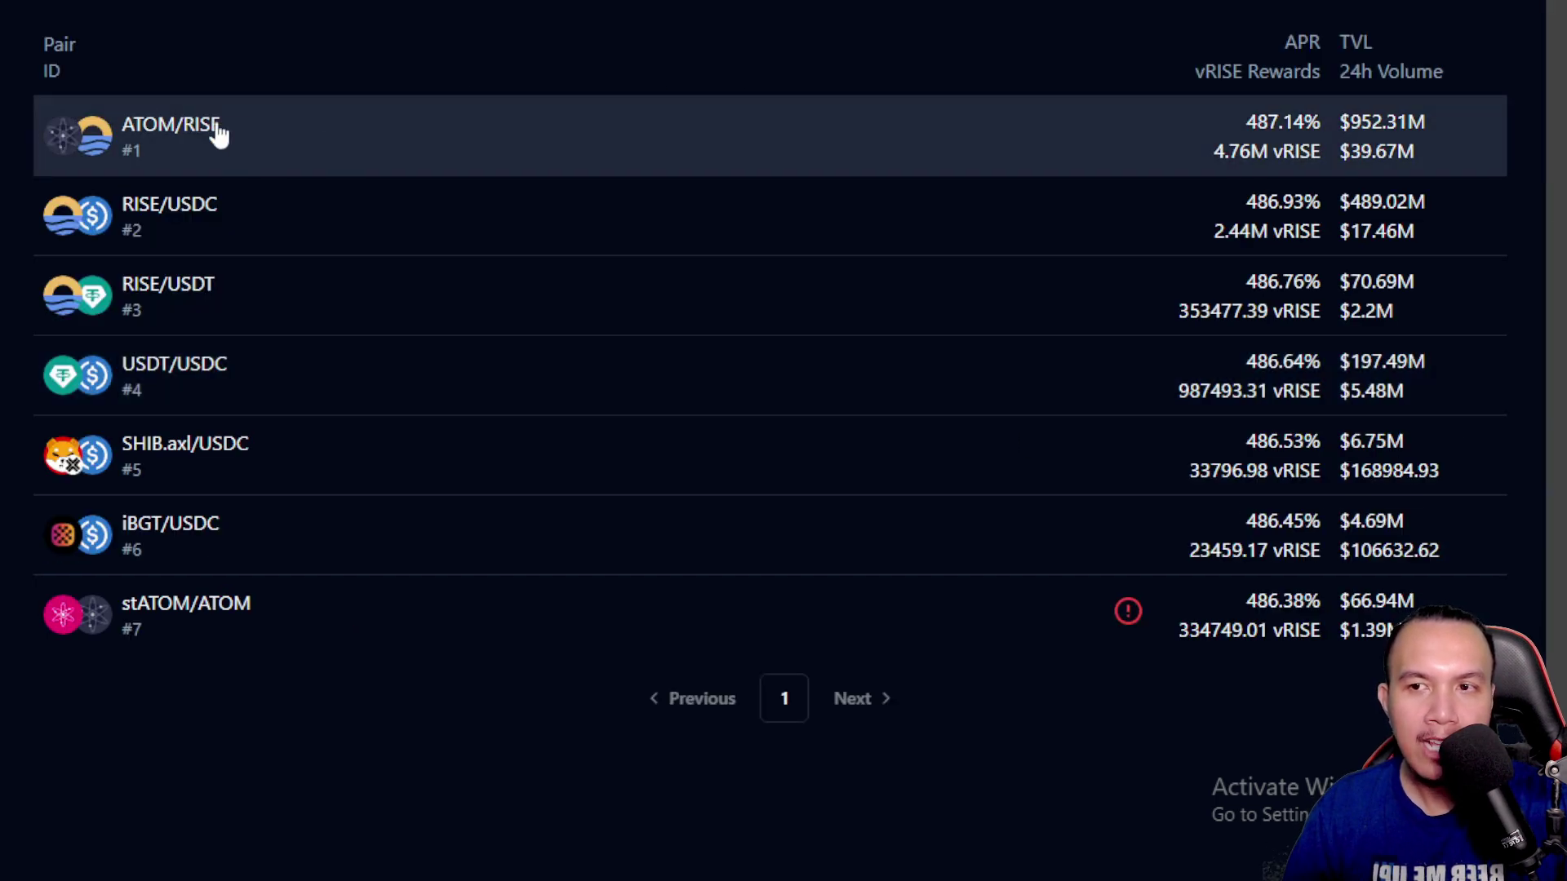
{"action": "left_click", "coordinate": [212, 133]}
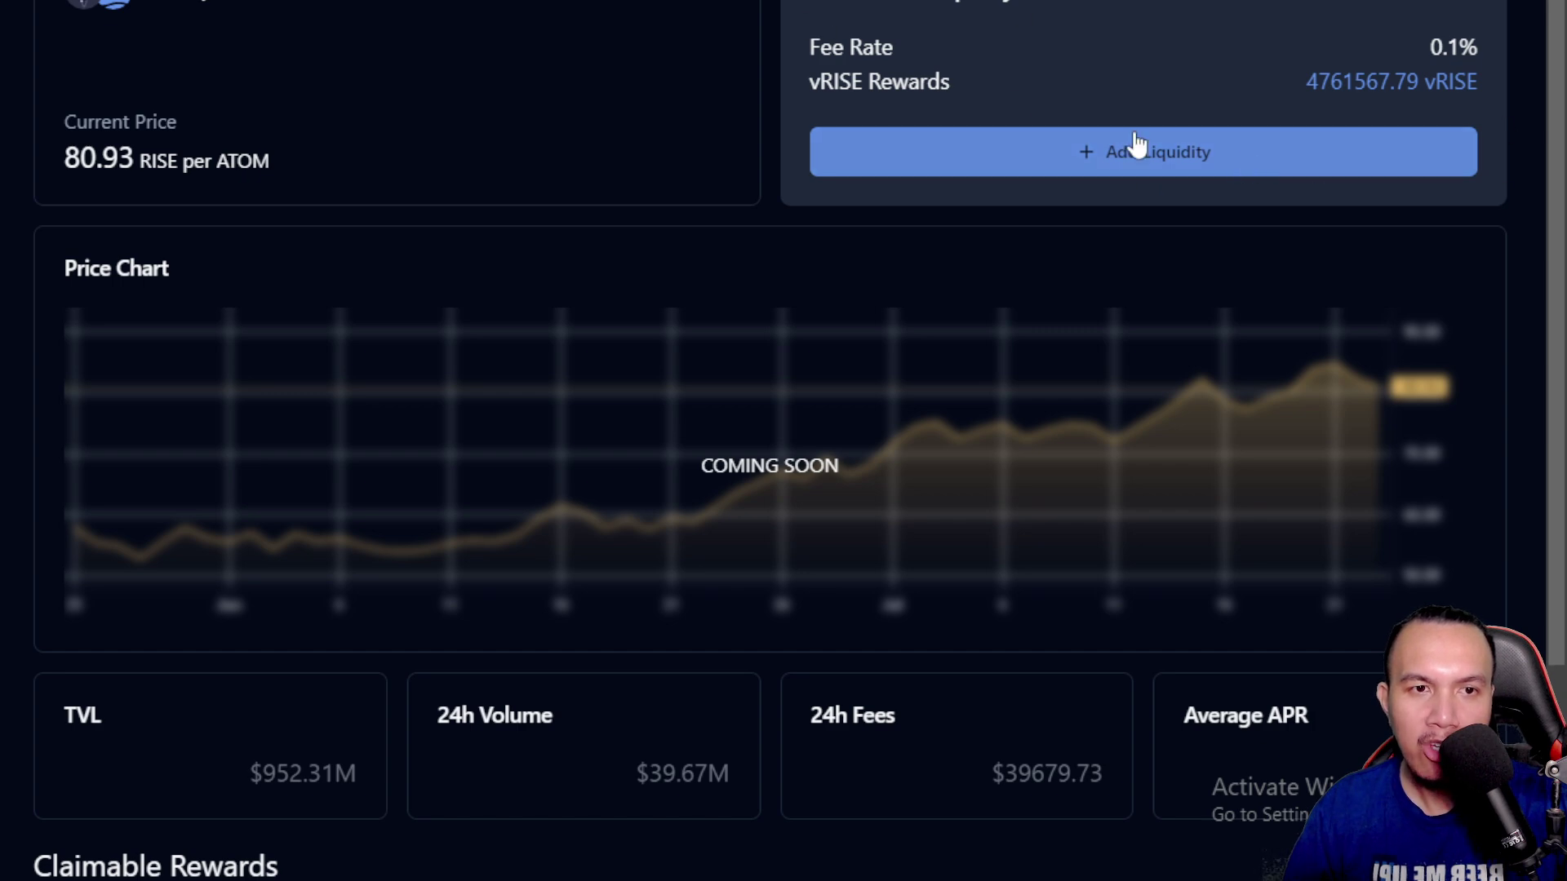
{"action": "left_click", "coordinate": [1061, 150]}
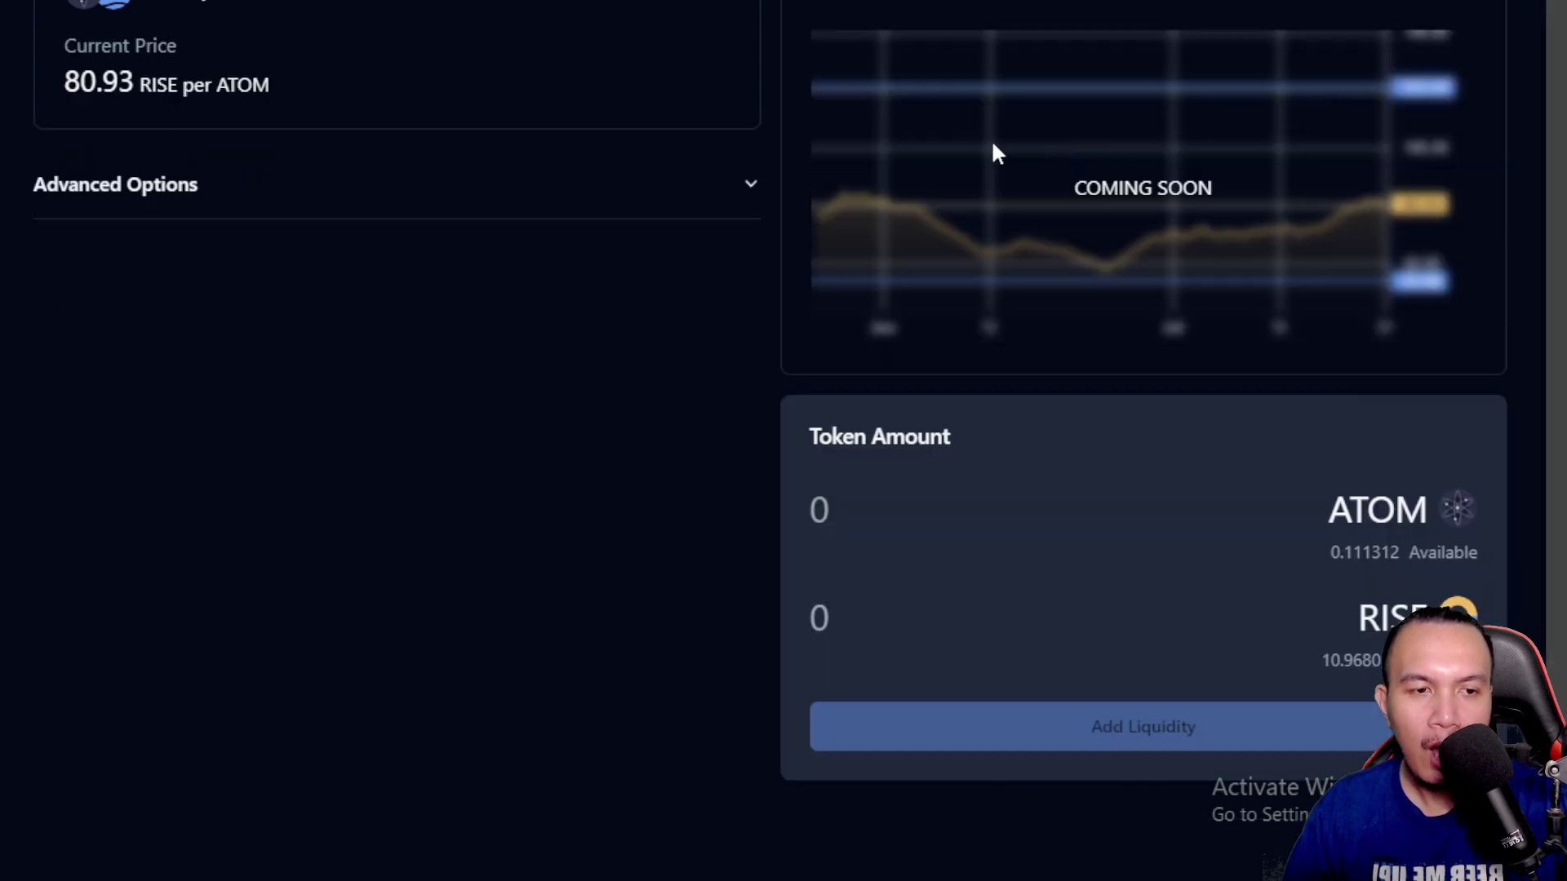
{"action": "left_click", "coordinate": [830, 619]}
{"action": "type", "text": "3"}
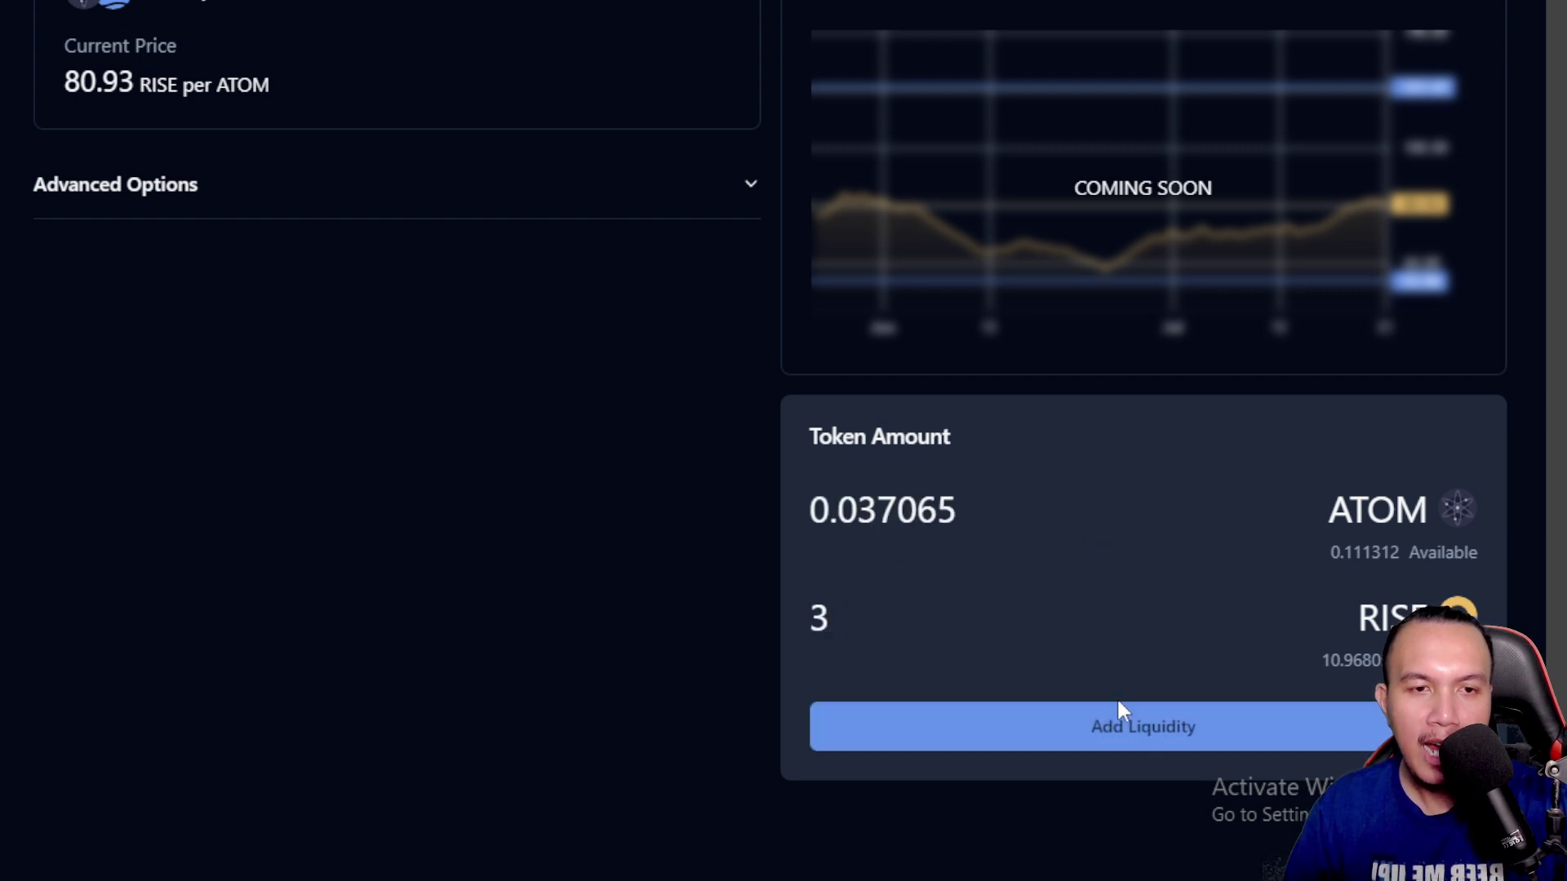
{"action": "left_click", "coordinate": [1121, 720]}
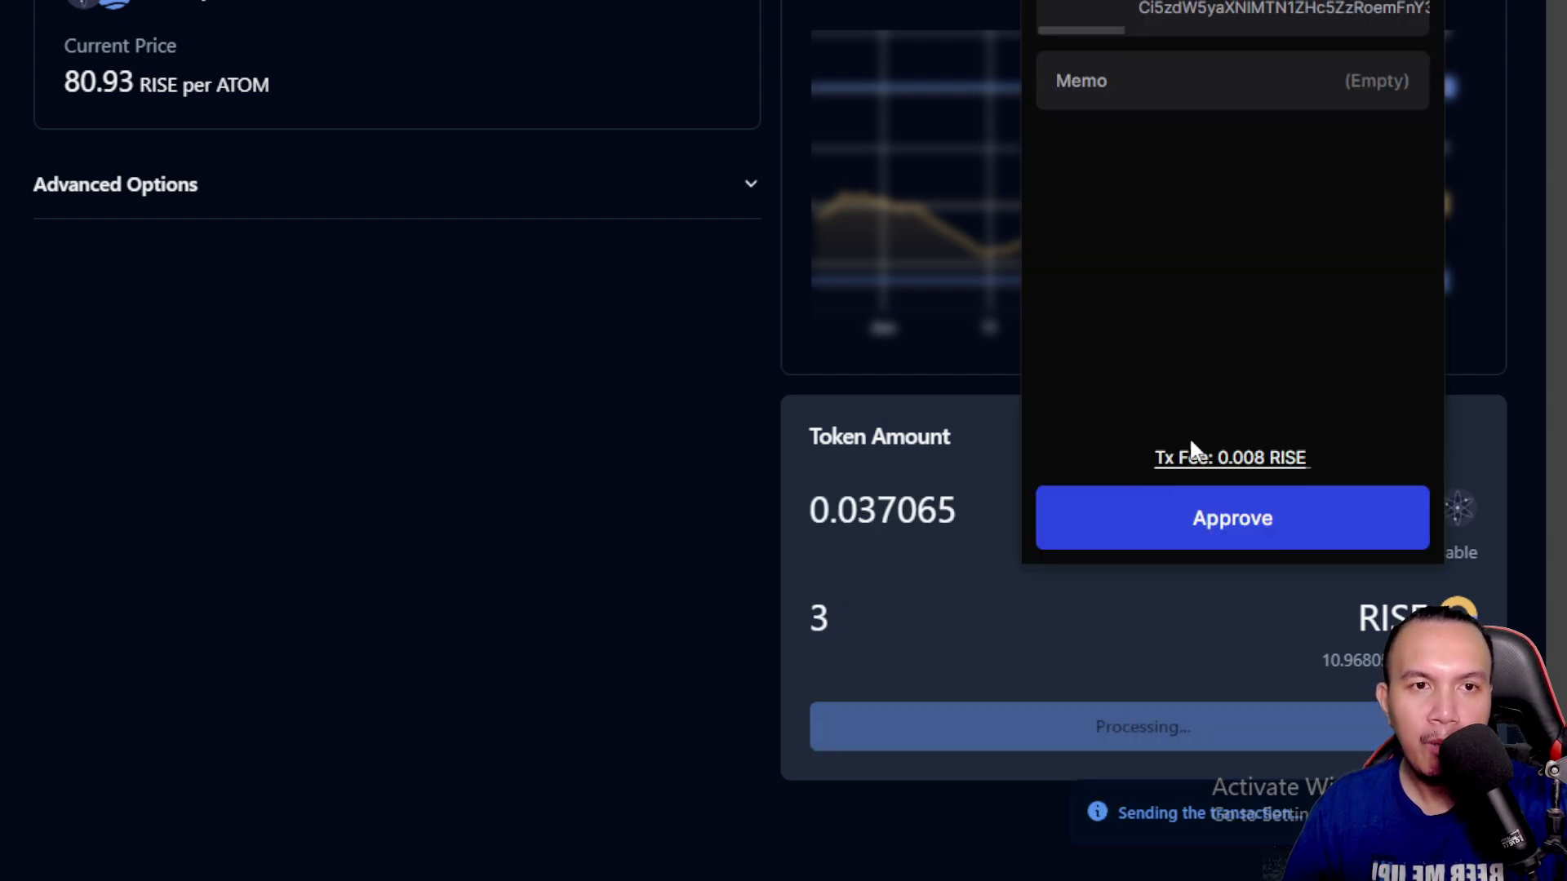
{"action": "left_click", "coordinate": [1117, 524]}
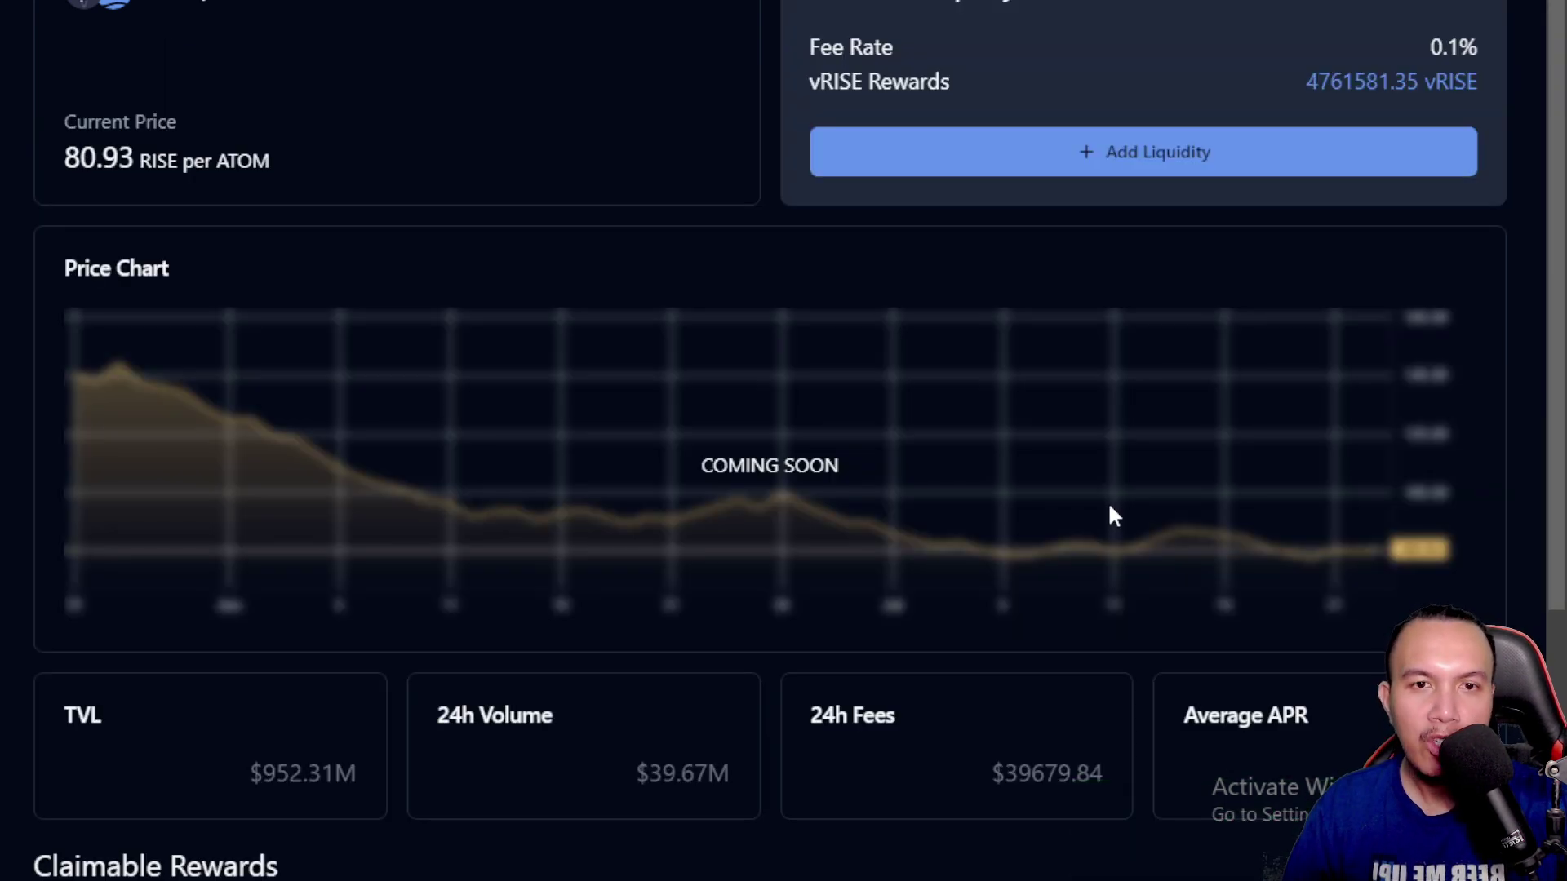
{"action": "scroll", "coordinate": [1084, 494], "scroll_direction": "down", "scroll_amount": 3}
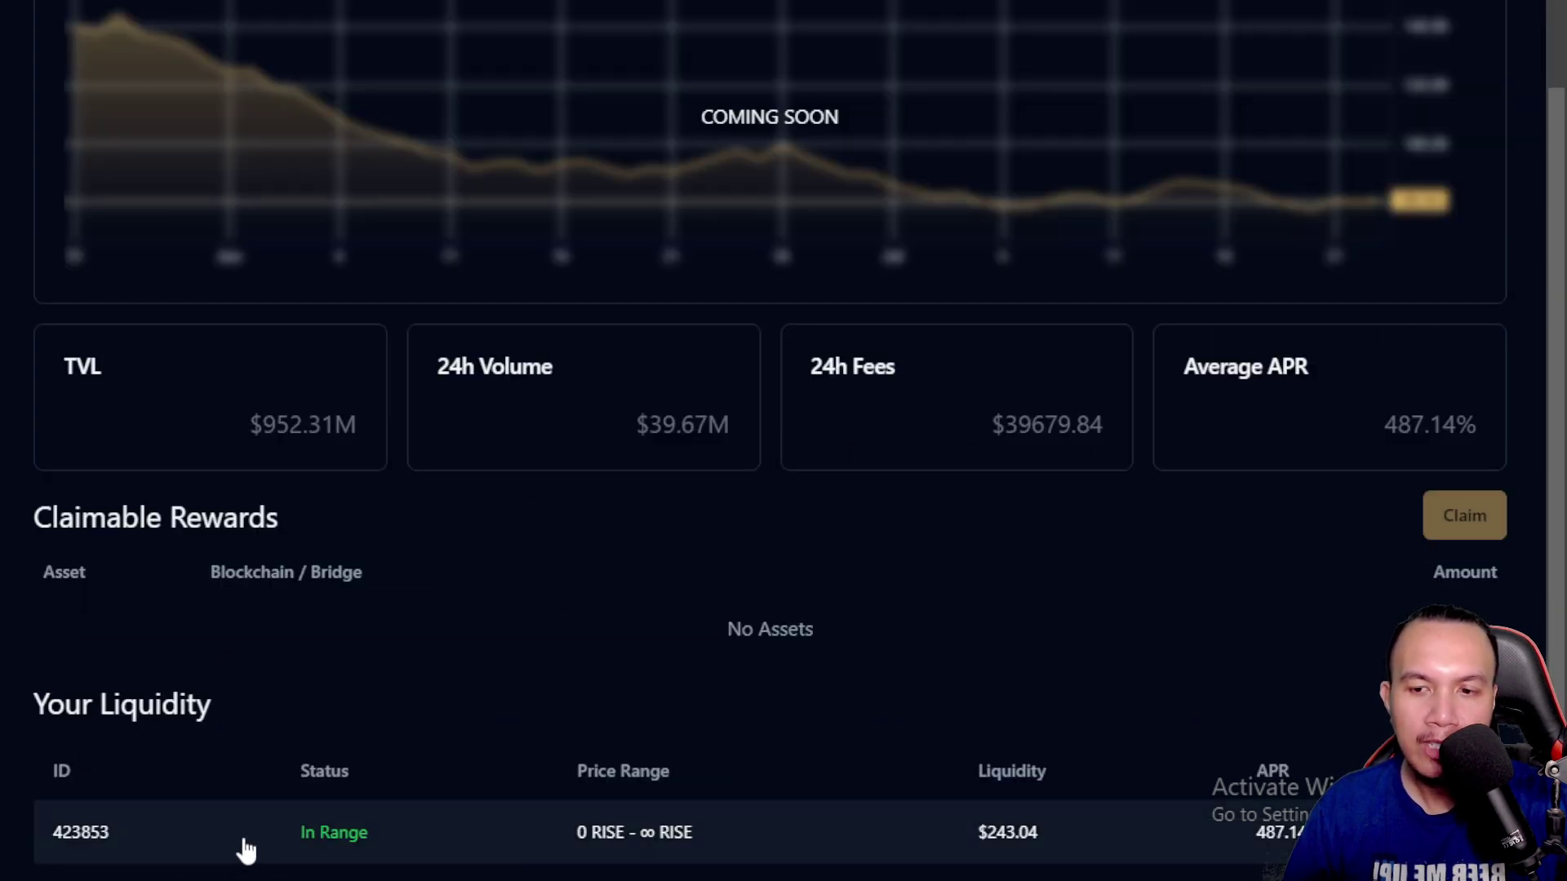
Step: Open position 423853 from the Your Liquidity list
{"action": "left_click", "coordinate": [133, 826]}
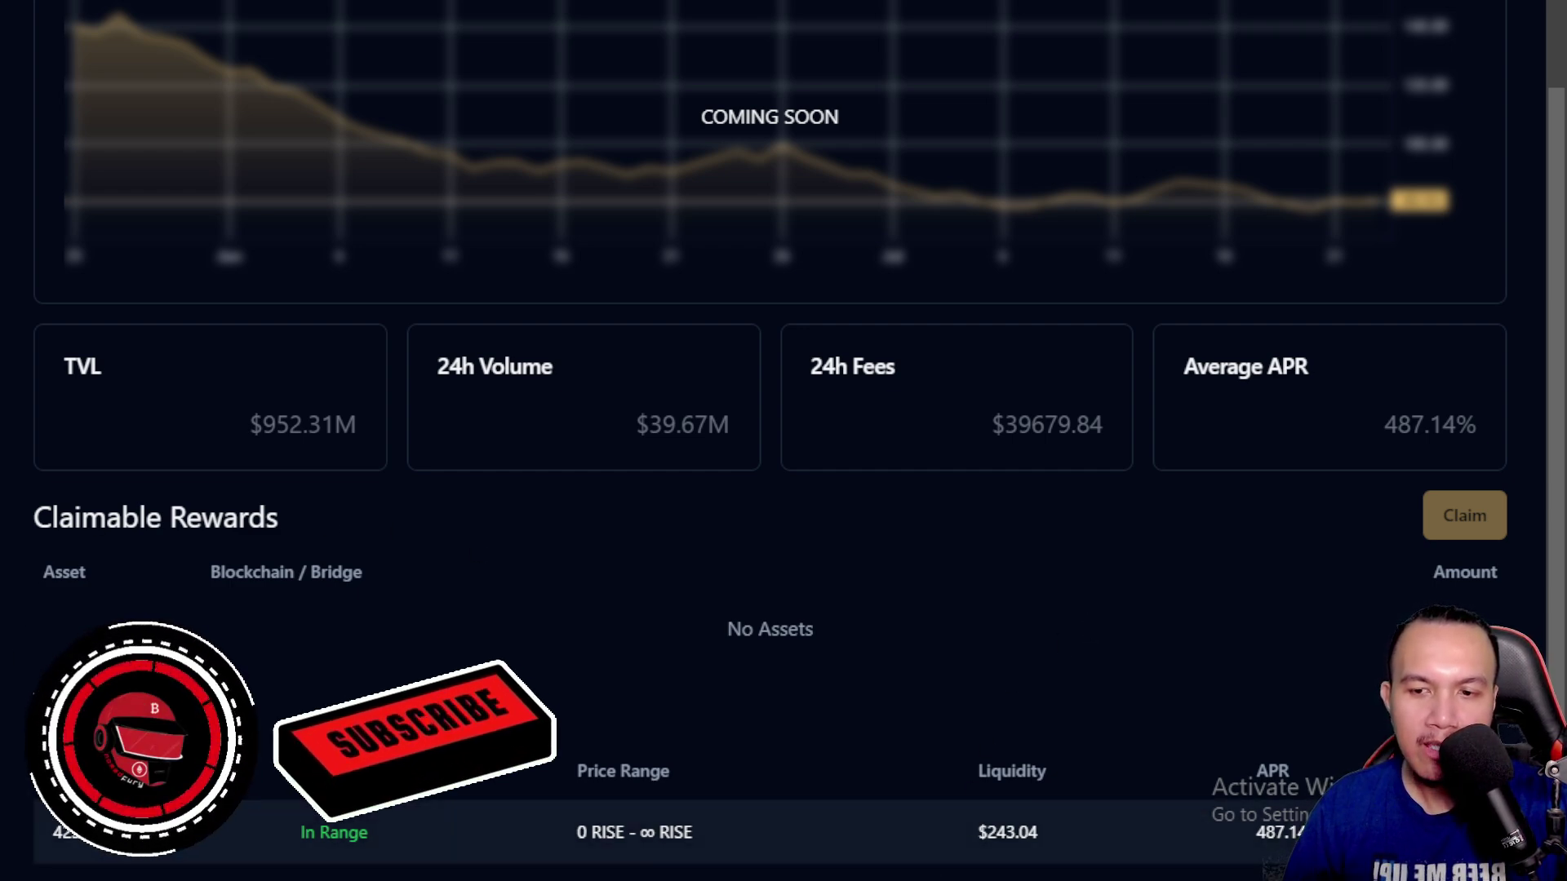
{"action": "scroll", "coordinate": [1089, 318], "scroll_direction": "down", "scroll_amount": 2}
{"action": "scroll", "coordinate": [1088, 317], "scroll_direction": "down", "scroll_amount": 2}
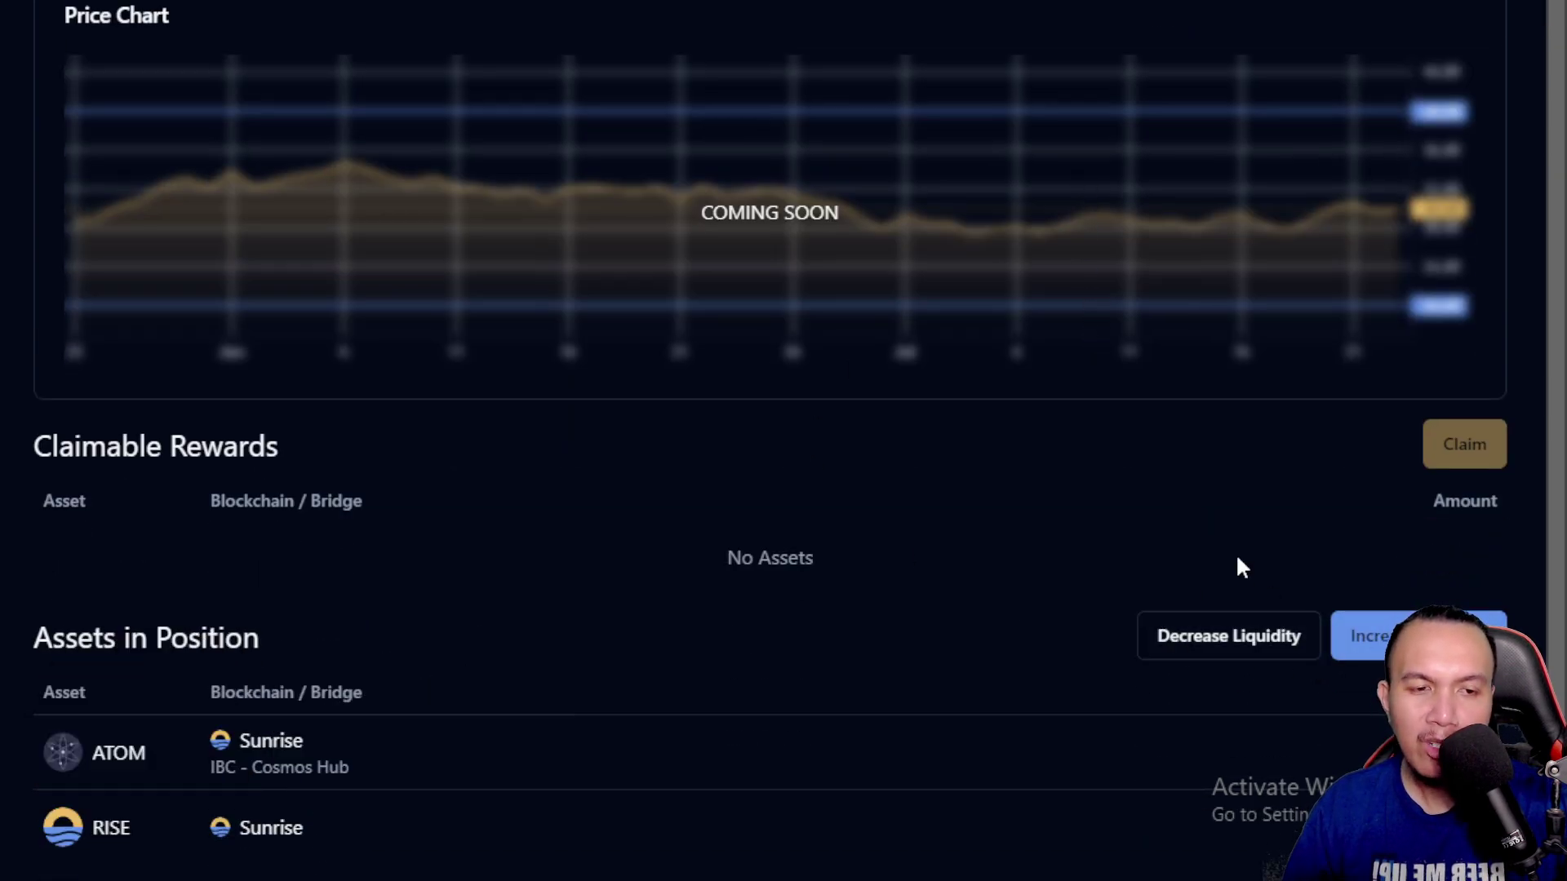
Step: Decrease the position's liquidity by 100% and approve the withdrawal in the wallet
{"action": "left_click", "coordinate": [1246, 646]}
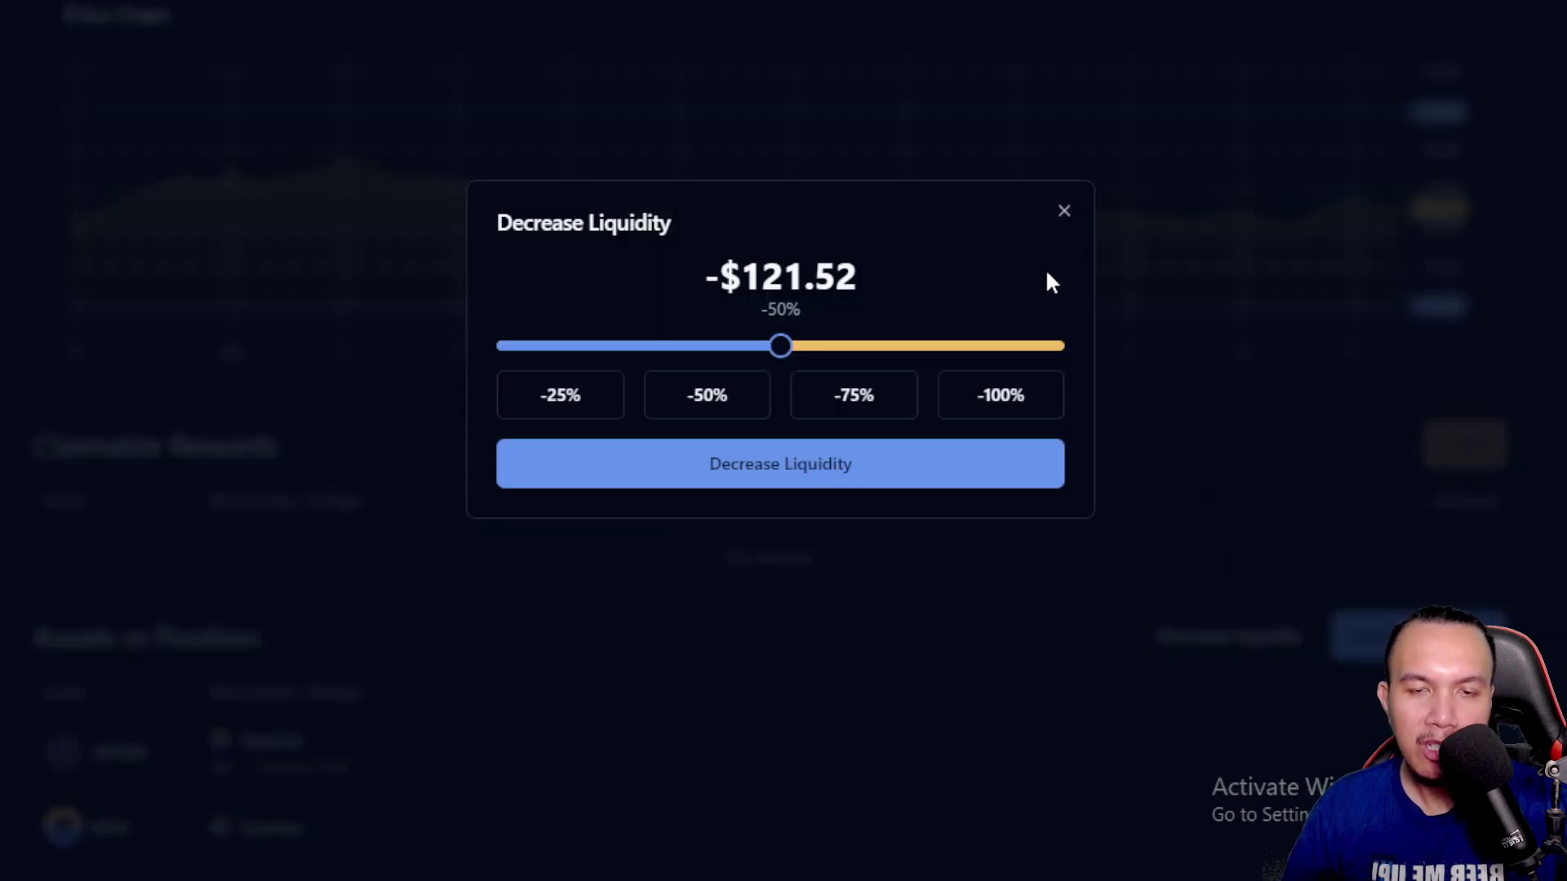
{"action": "left_click", "coordinate": [1026, 394]}
{"action": "left_click", "coordinate": [807, 470]}
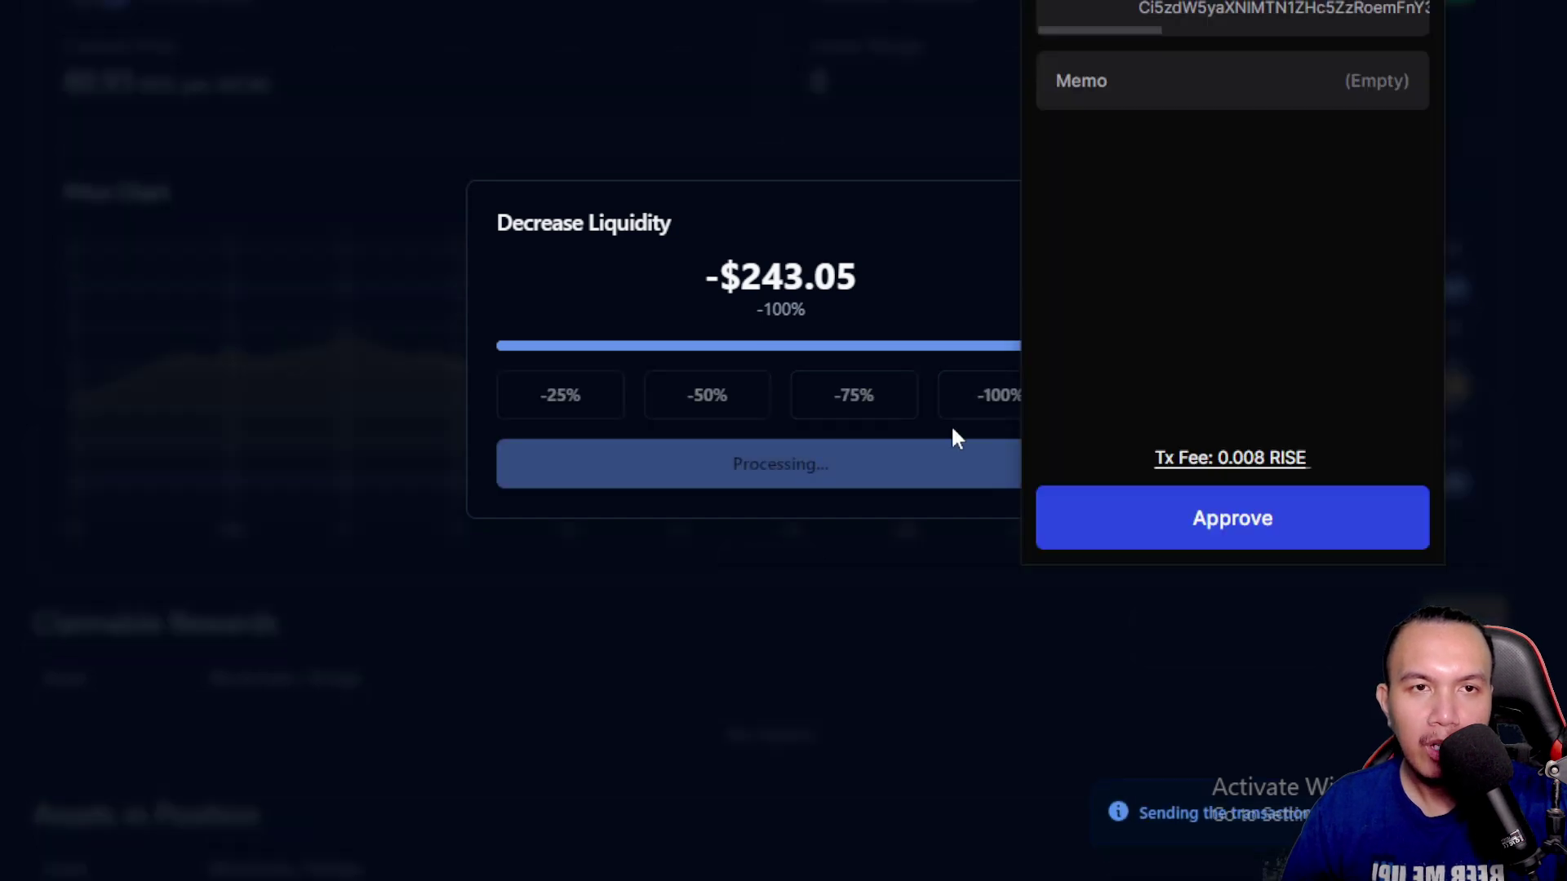
{"action": "left_click", "coordinate": [1212, 523]}
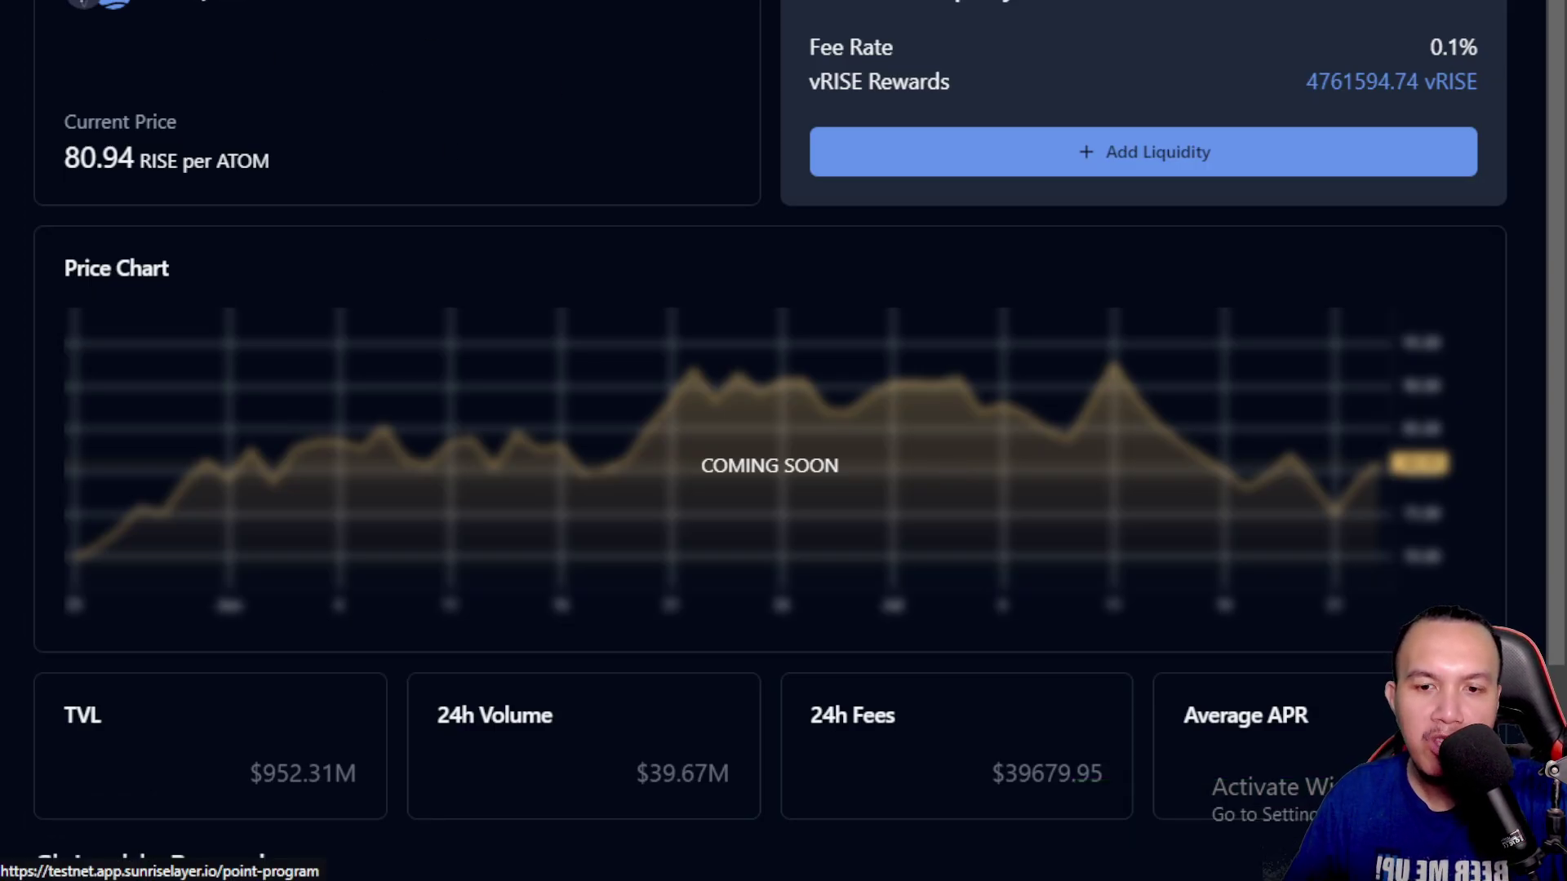
Step: Review the checked tasks and expand the Referral Program and Booster Campaigns details
{"action": "left_click", "coordinate": [110, 6]}
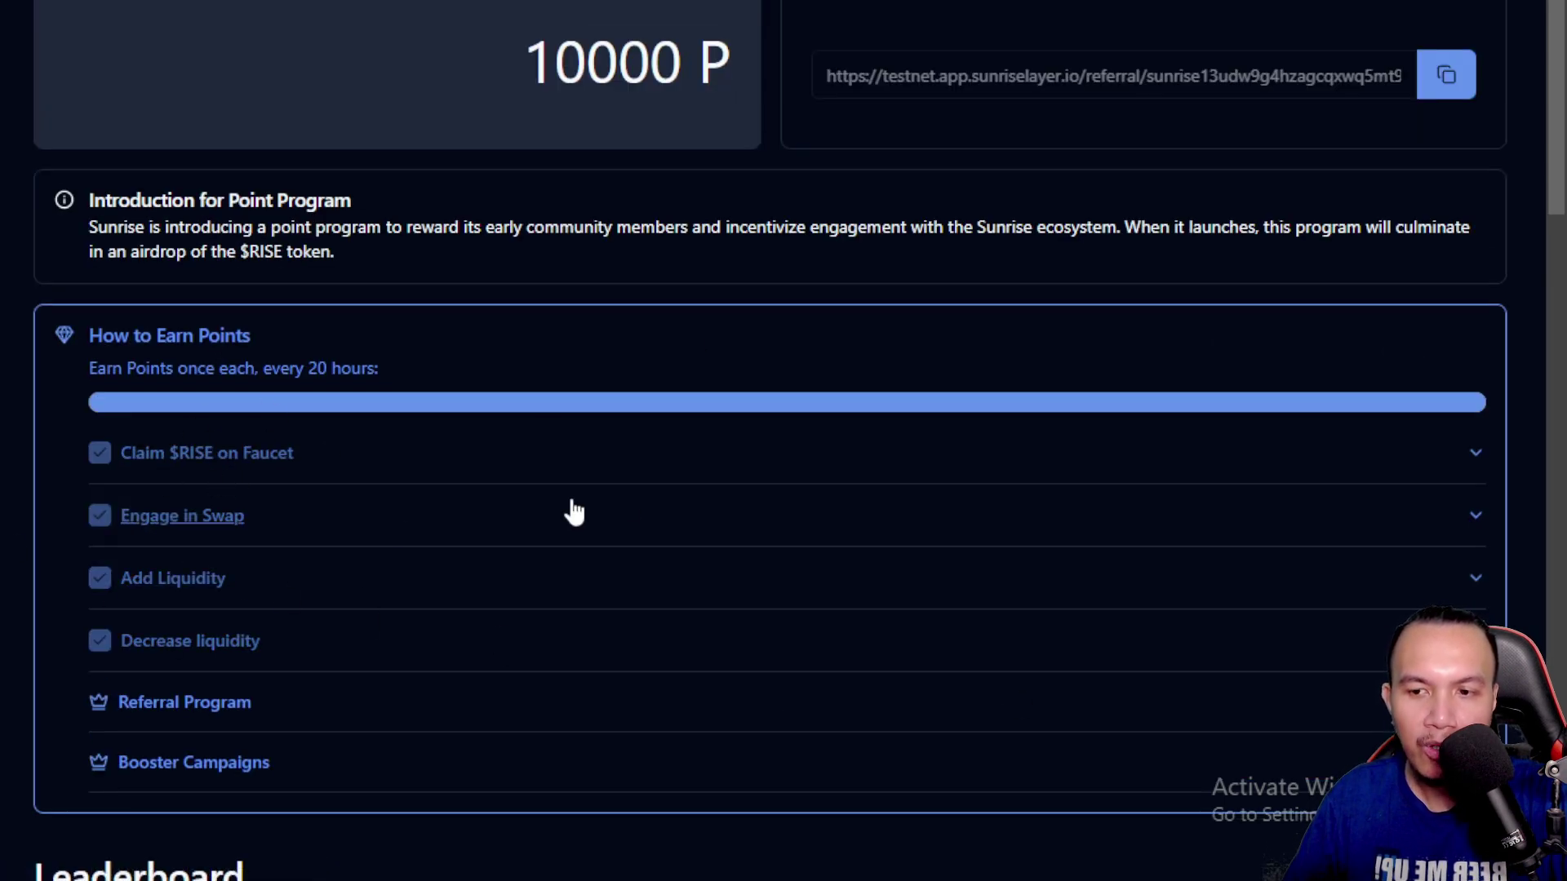
{"action": "scroll", "coordinate": [626, 503], "scroll_direction": "down", "scroll_amount": 2}
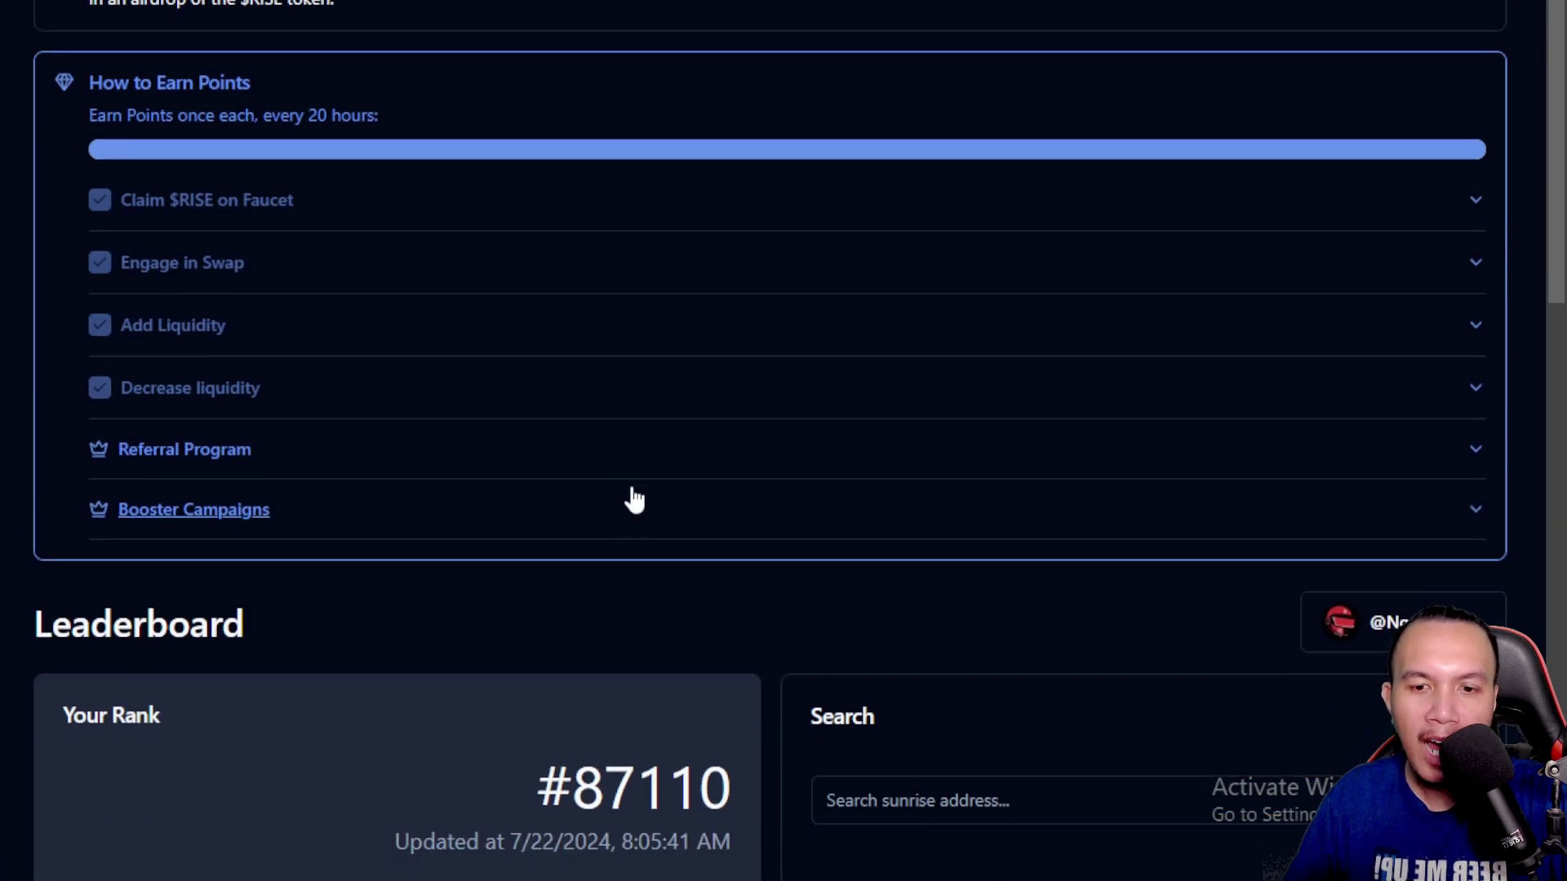
{"action": "scroll", "coordinate": [635, 497], "scroll_direction": "down", "scroll_amount": 2}
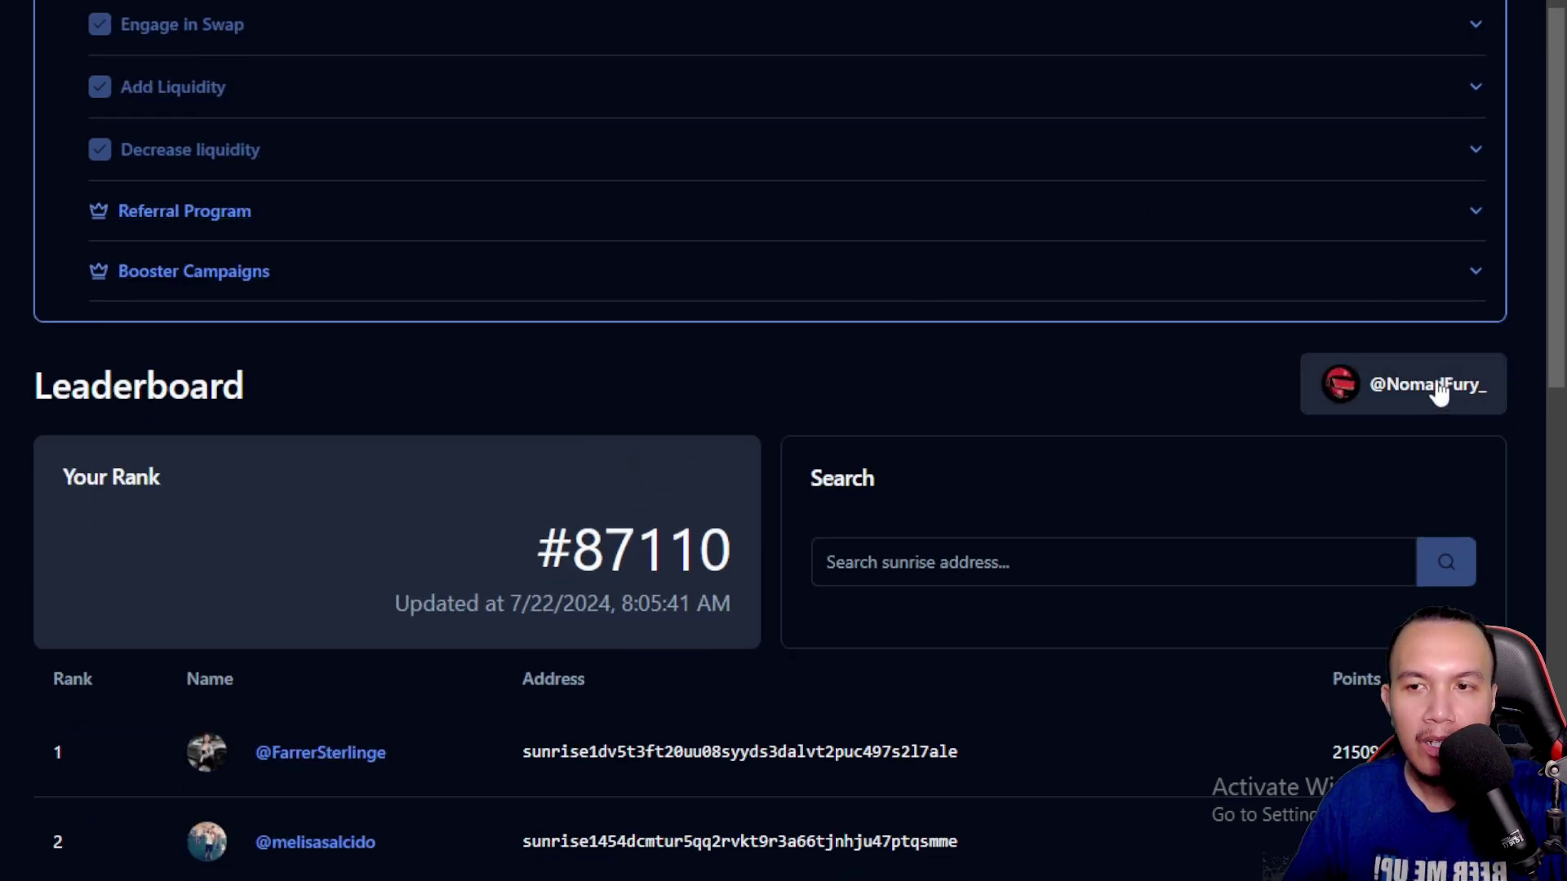
{"action": "left_click", "coordinate": [203, 198]}
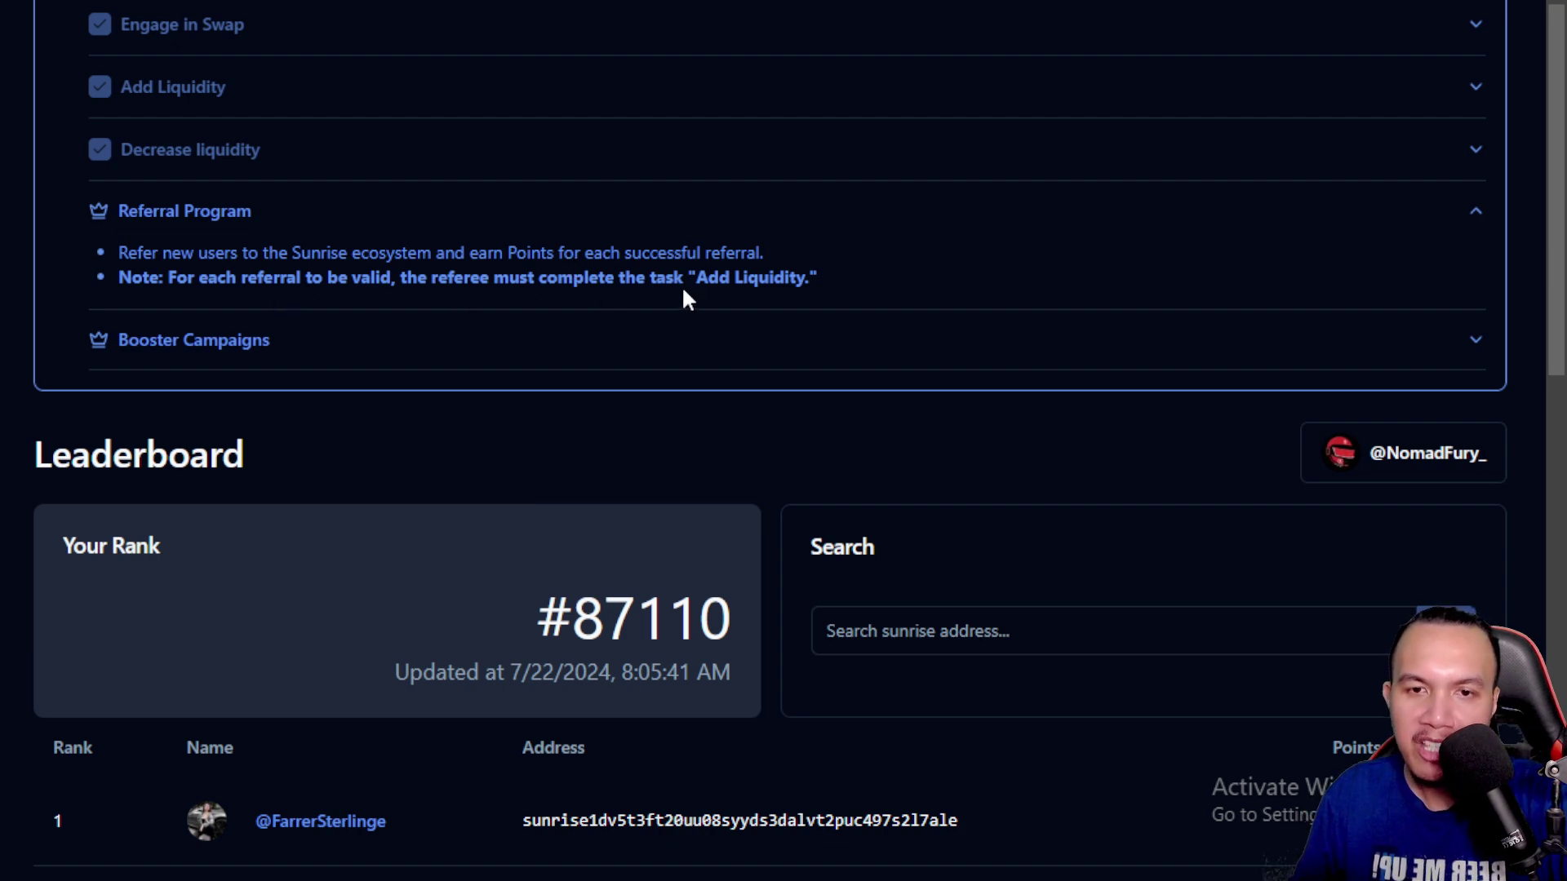
{"action": "left_click", "coordinate": [1458, 356]}
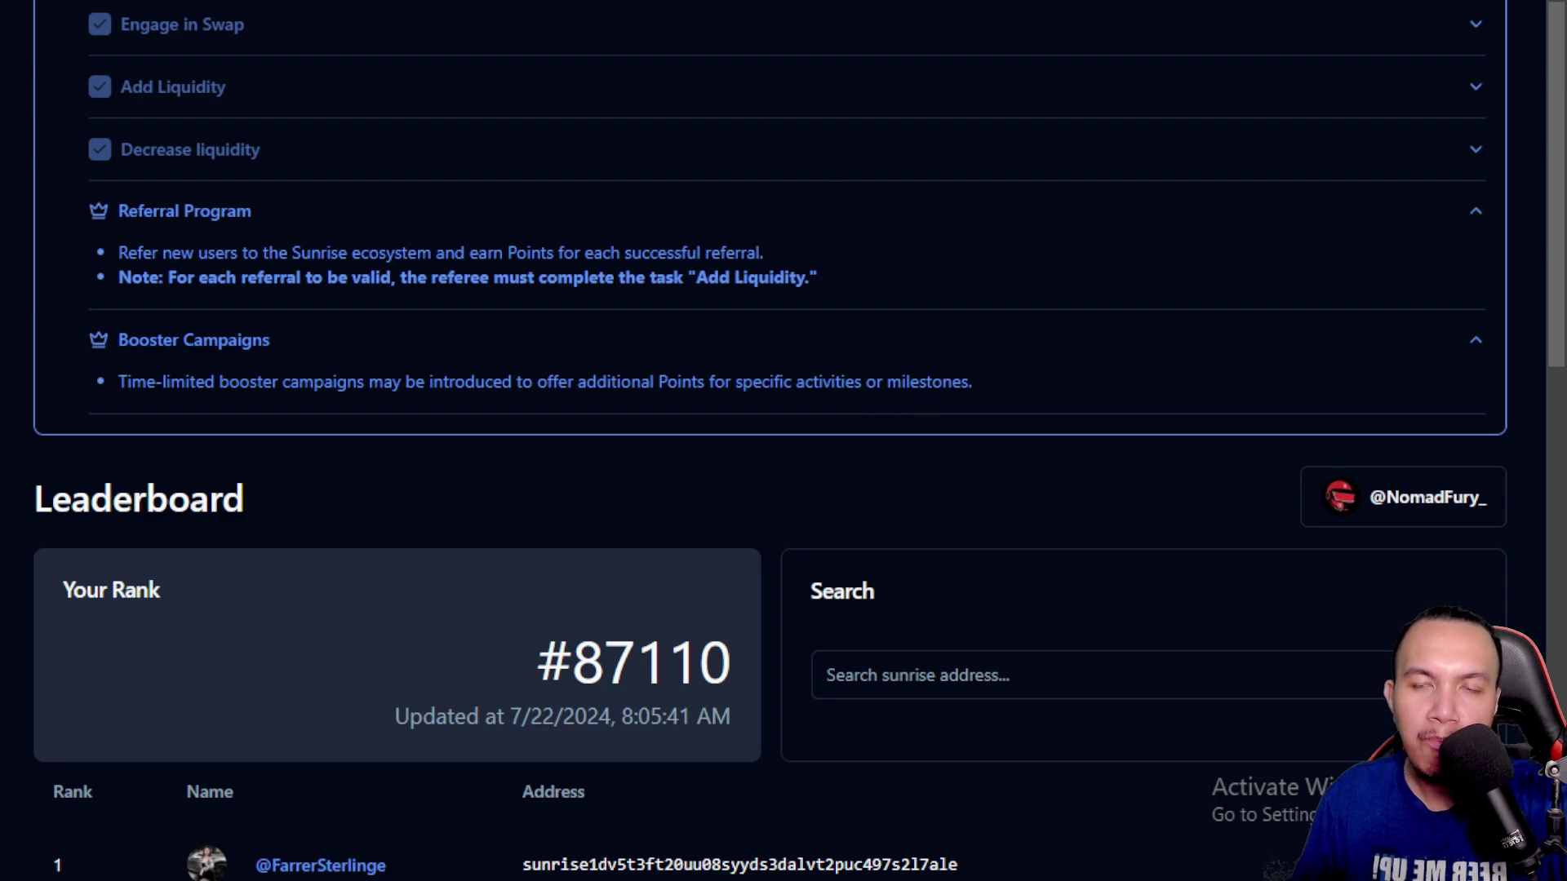
{"action": "key", "text": "ctrl+Tab"}
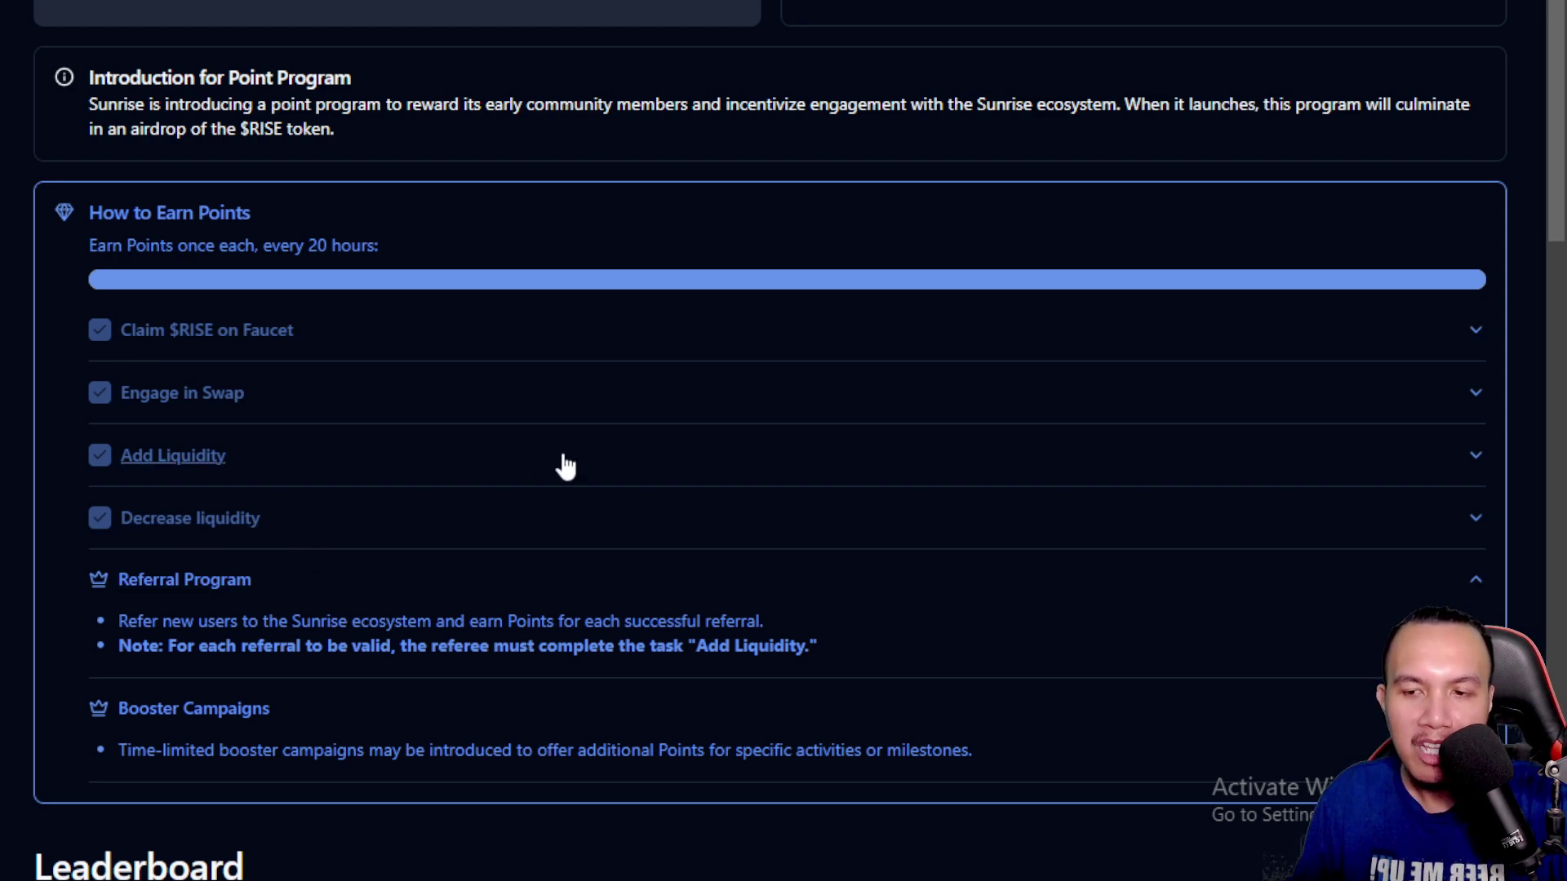
{"action": "scroll", "coordinate": [565, 466], "scroll_direction": "down", "scroll_amount": 2}
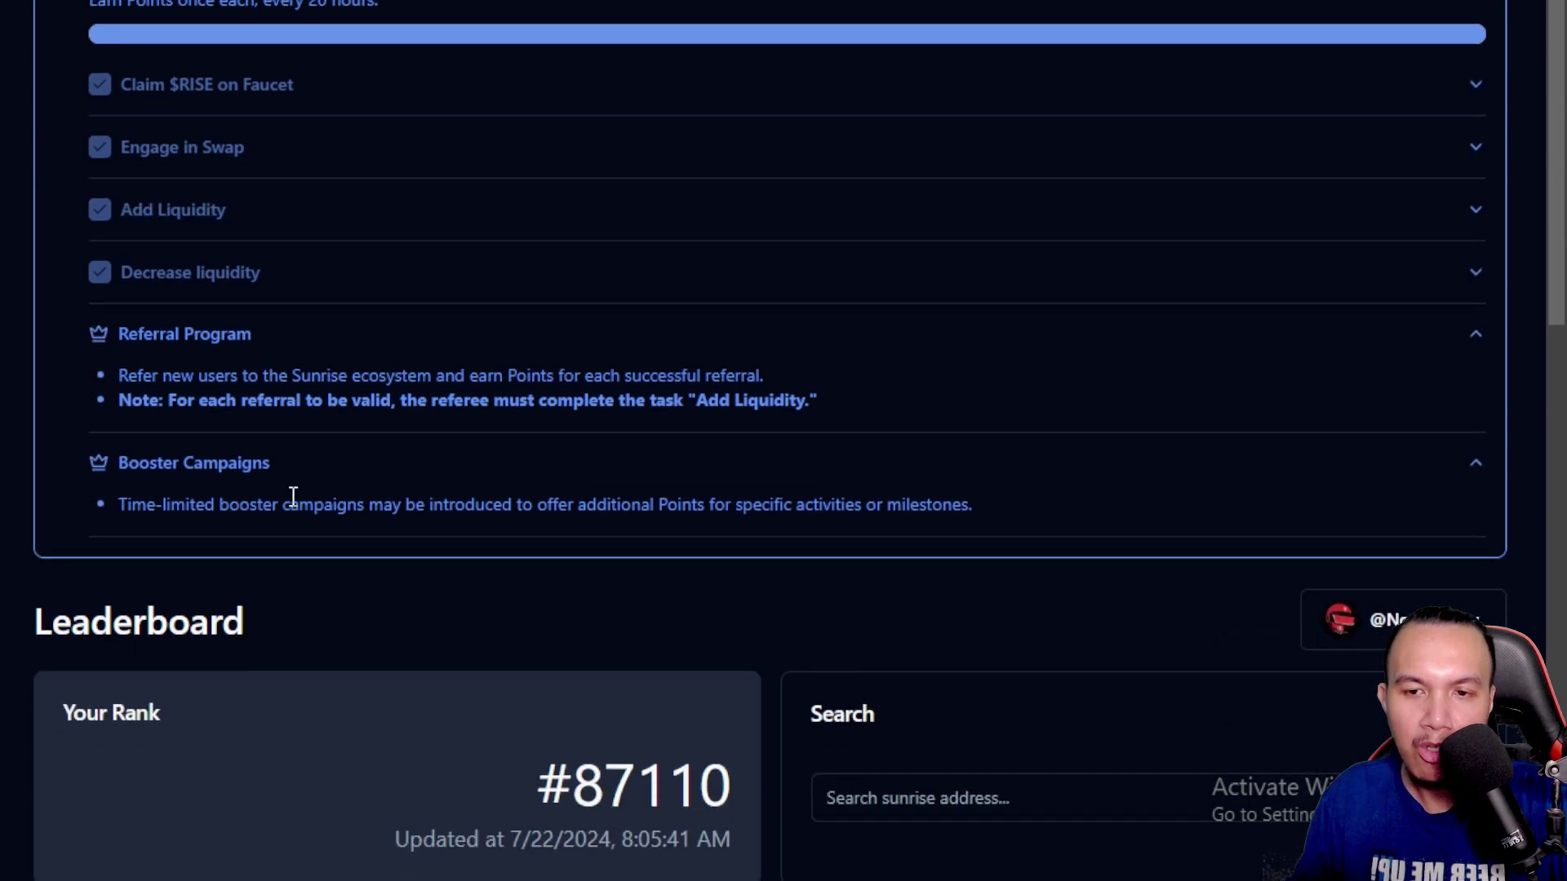
Step: Switch to the browser tab showing the SunriseLayer profile on X
{"action": "key", "text": "ctrl+Tab"}
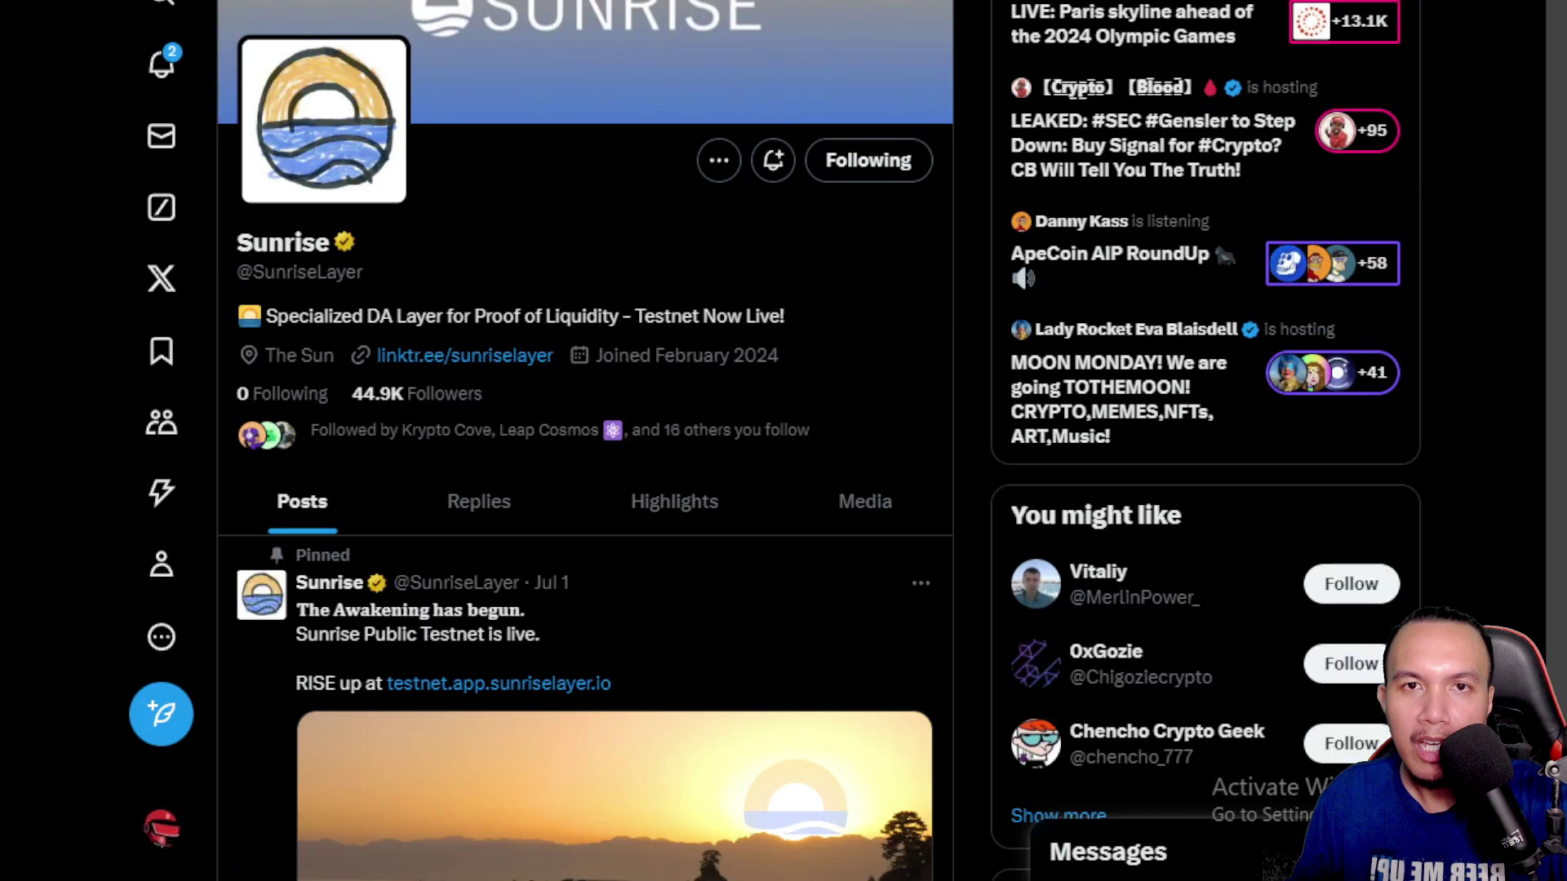
{"action": "scroll", "coordinate": [658, 371], "scroll_direction": "down", "scroll_amount": 10}
{"action": "scroll", "coordinate": [665, 384], "scroll_direction": "down", "scroll_amount": 5}
{"action": "scroll", "coordinate": [665, 386], "scroll_direction": "down", "scroll_amount": 3}
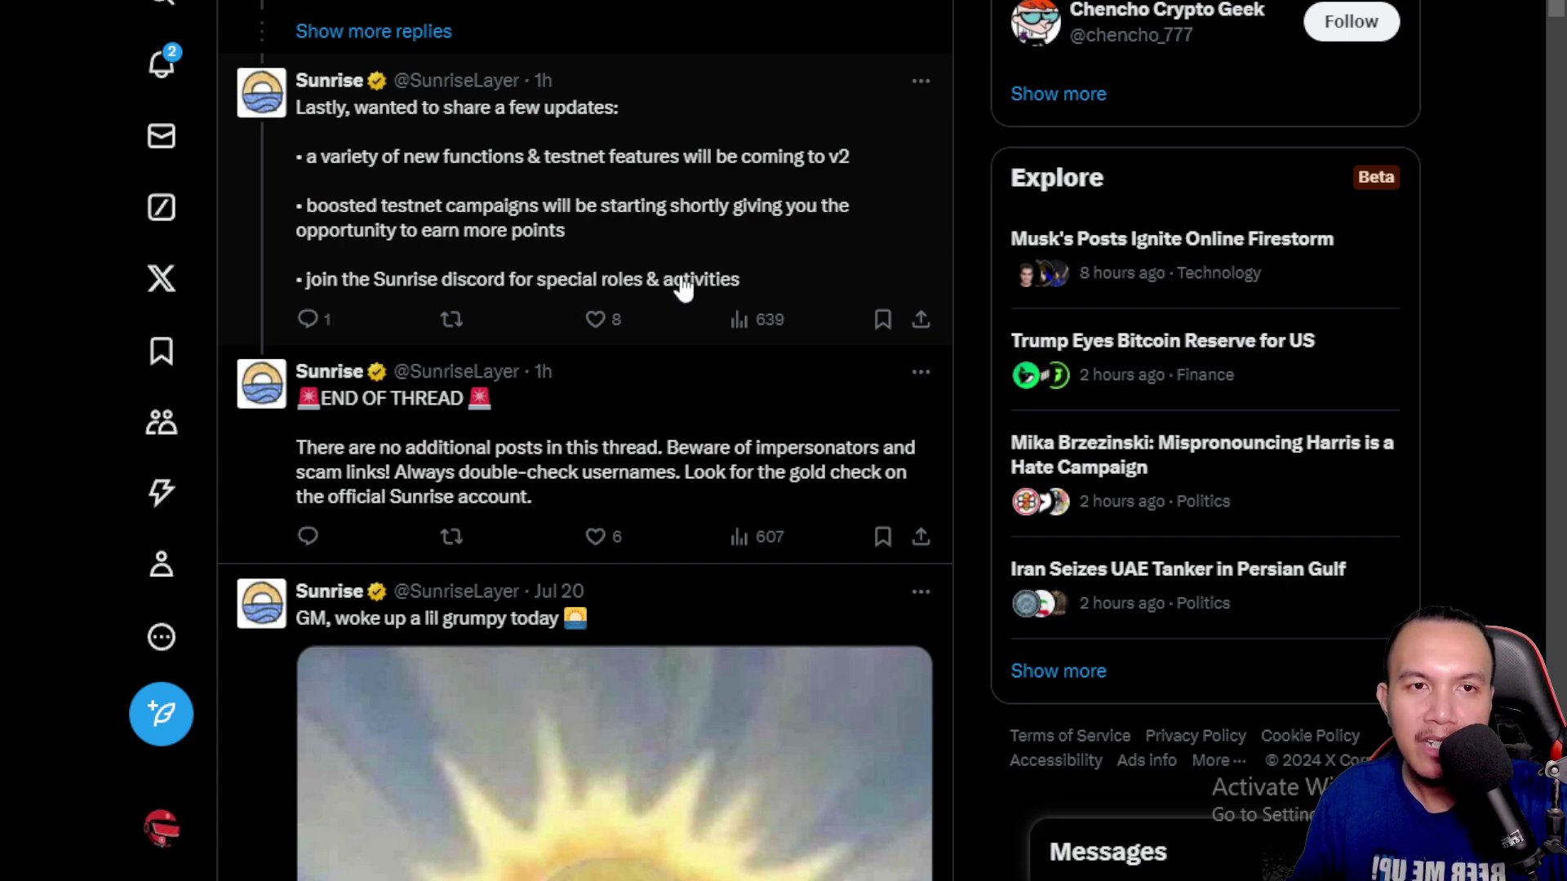
{"action": "scroll", "coordinate": [682, 285], "scroll_direction": "up", "scroll_amount": 5}
{"action": "scroll", "coordinate": [683, 284], "scroll_direction": "up", "scroll_amount": 5}
{"action": "scroll", "coordinate": [679, 273], "scroll_direction": "up", "scroll_amount": 5}
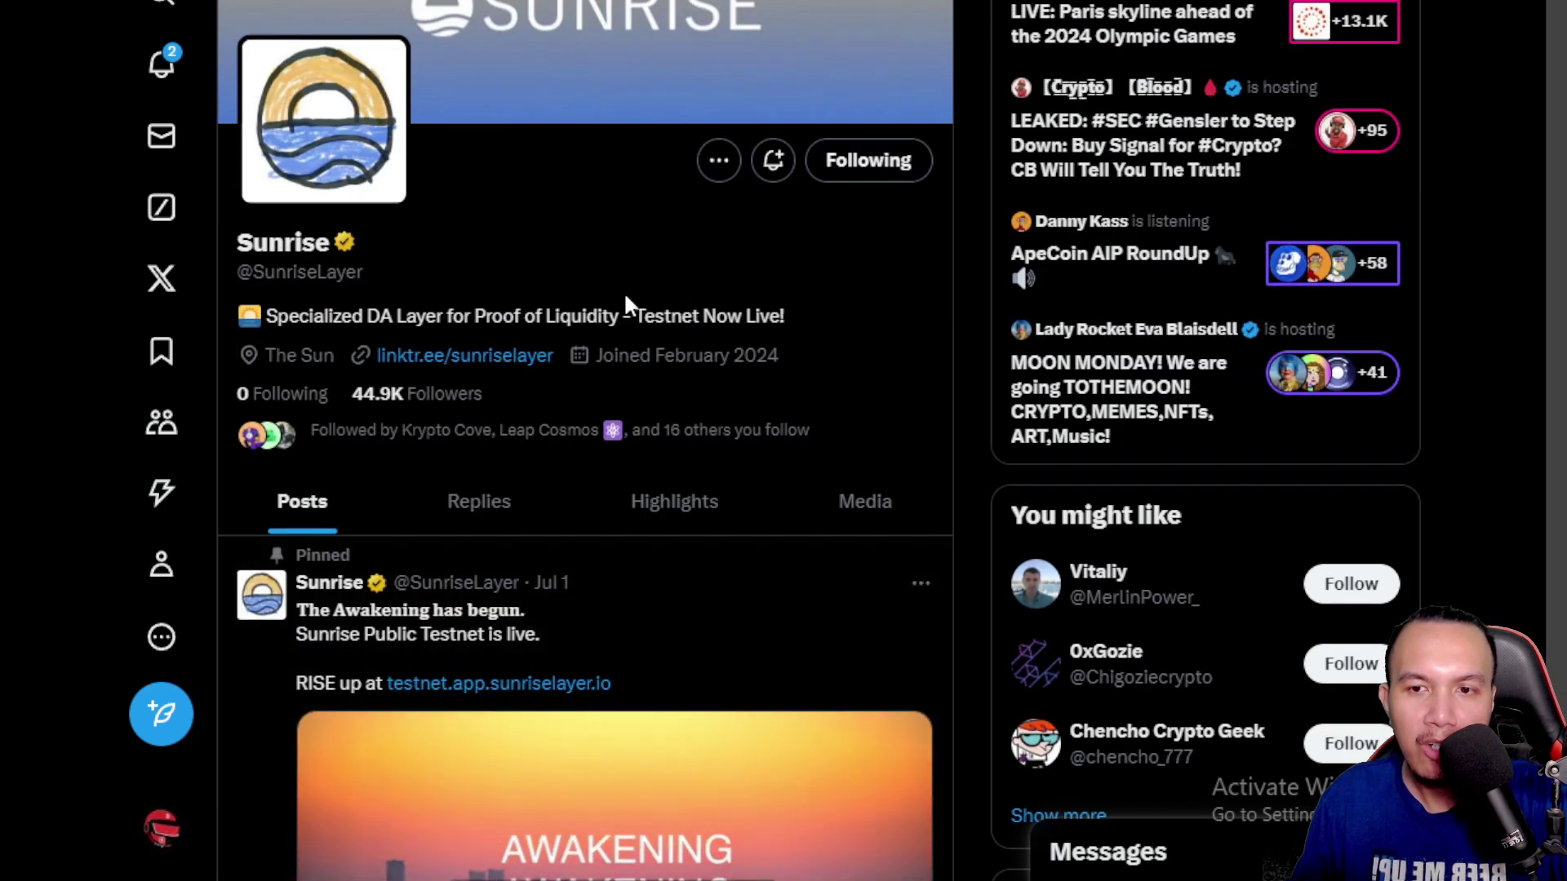